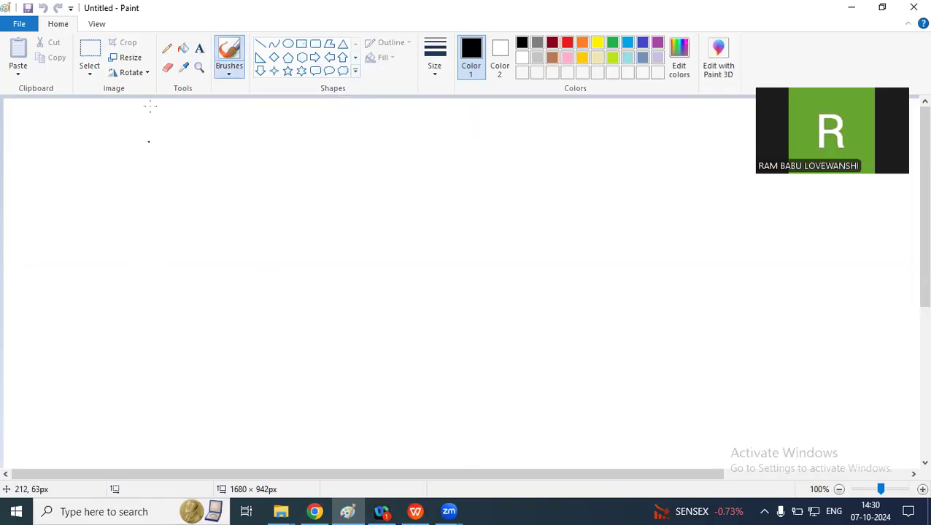
Place a text box near the upper-left of the canvas and enter "Step1: How to Submit".
left_click(200, 55)
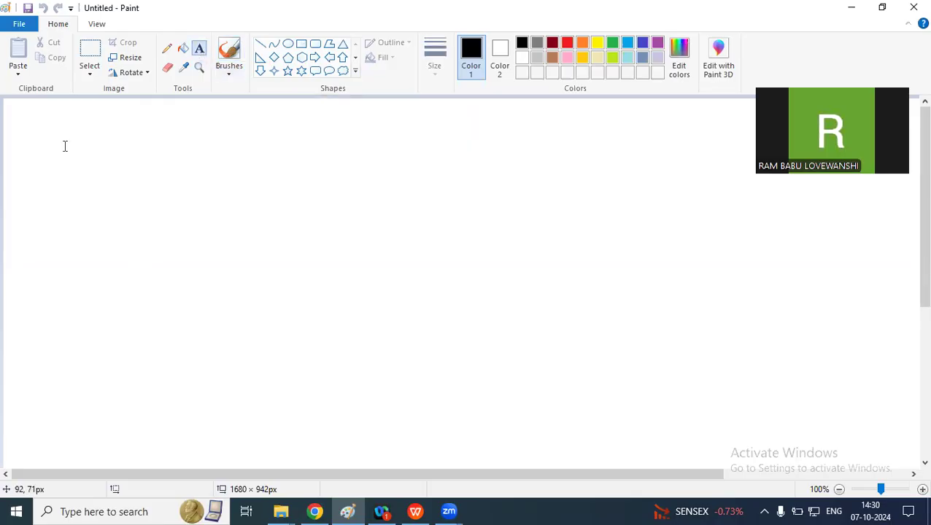
left_click(64, 144)
type("Ho")
key("BackSpace")
key("BackSpace")
type("Step1")
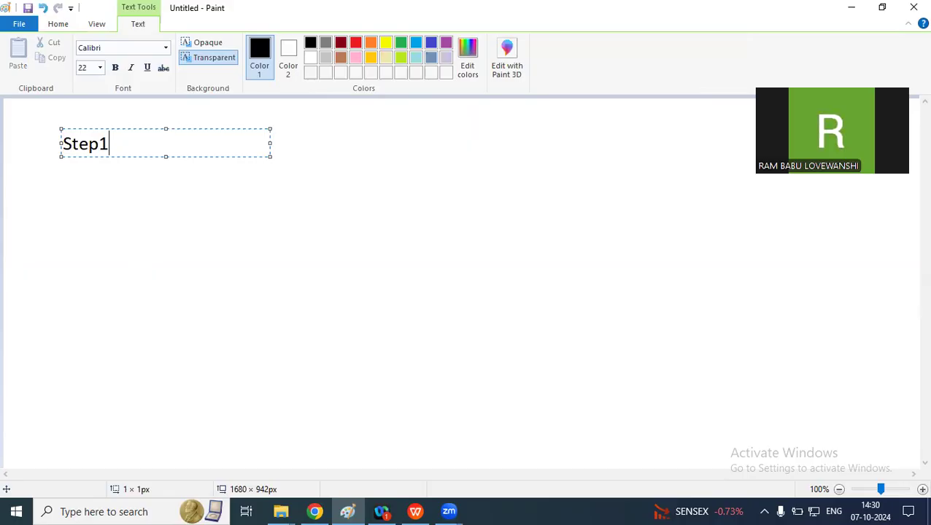
type(": How to ")
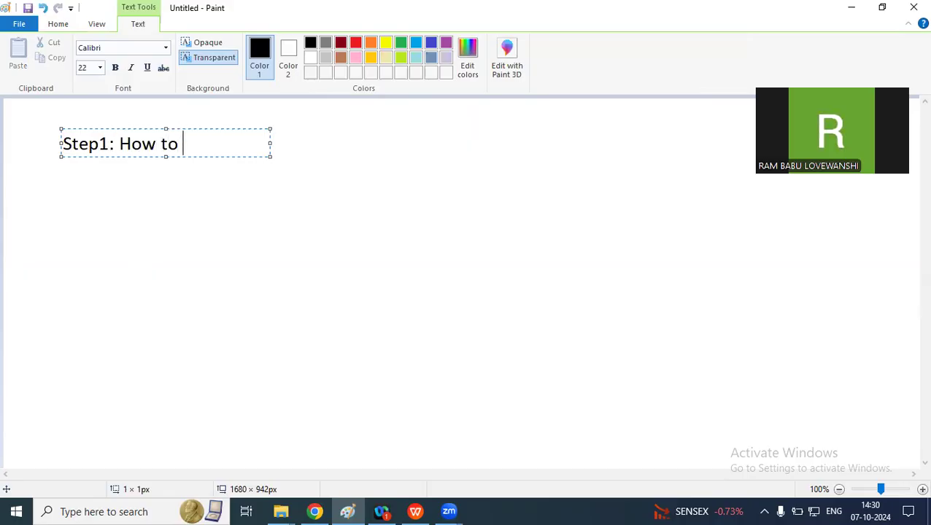
type("Submit Ass")
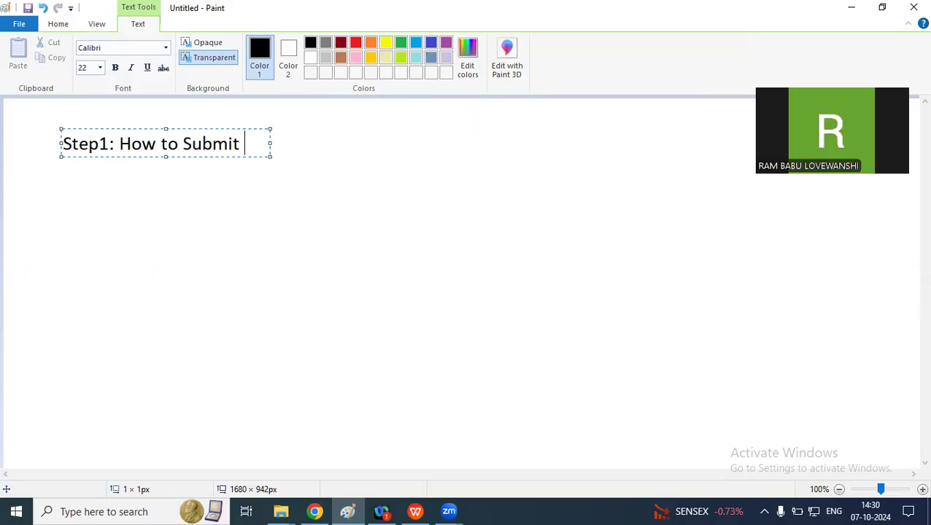
key("BackSpace")
key("BackSpace")
key("BackSpace")
Complete the Step1 line with "Task on Google Class Room" in a widened text box and start a "step2:" line.
left_click_drag(270, 156, 588, 143)
type("Task on Google Class Room")
key("Return")
type("step2:")
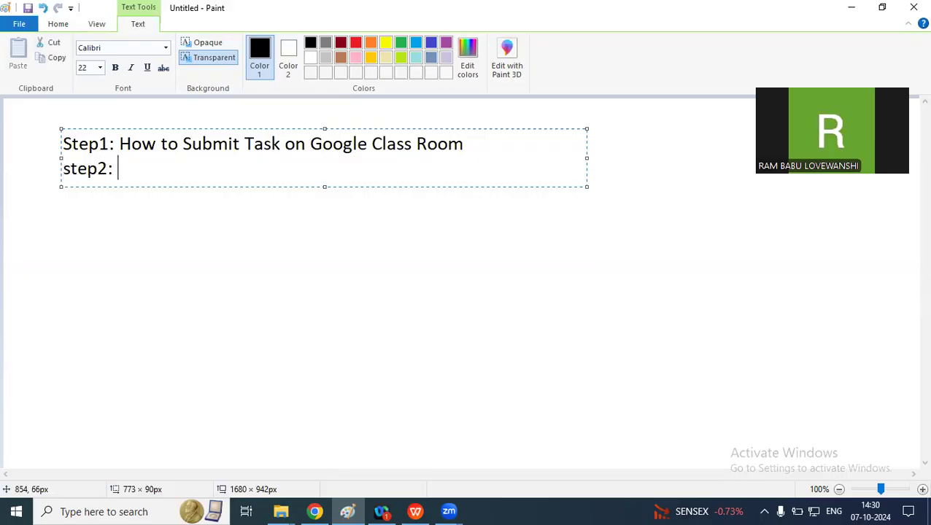
Switch to Google Classroom in Chrome and view the details of Assignment 1 from your own work in the class.
left_click(316, 510)
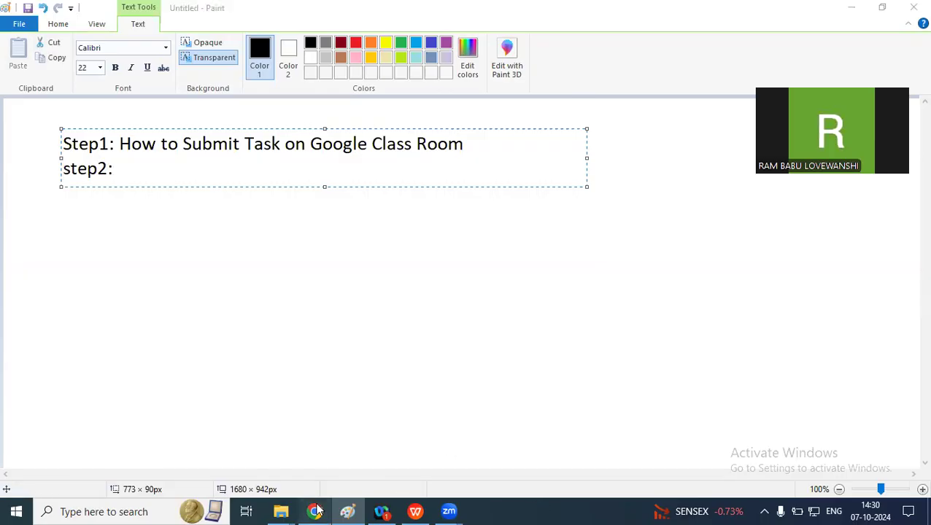
left_click(245, 14)
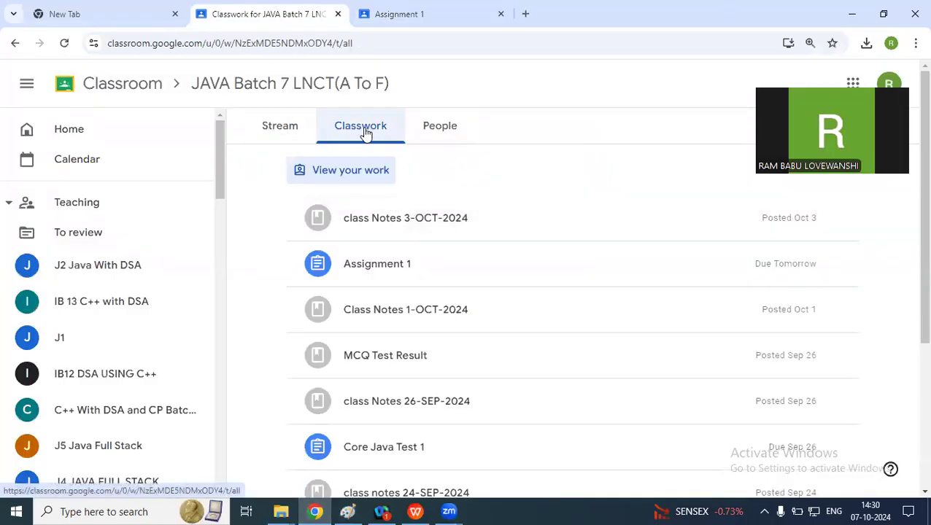
left_click(347, 171)
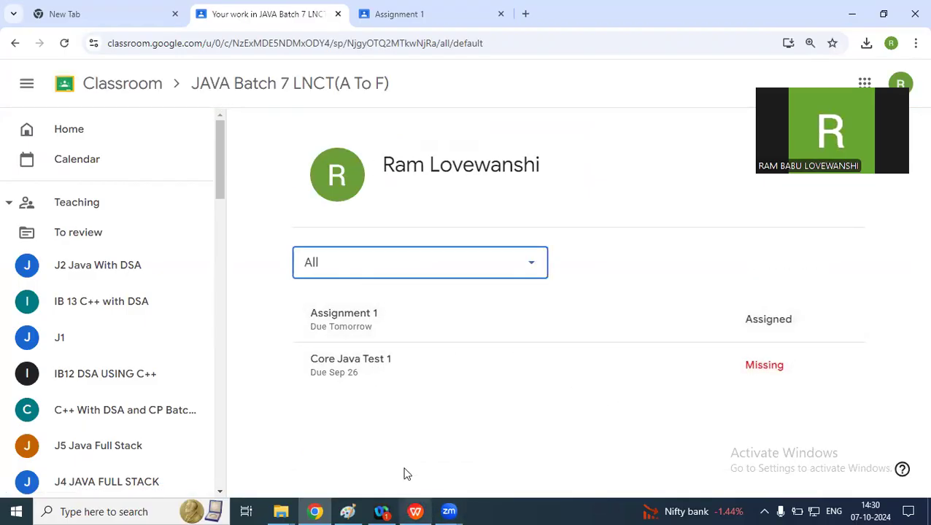
left_click(381, 333)
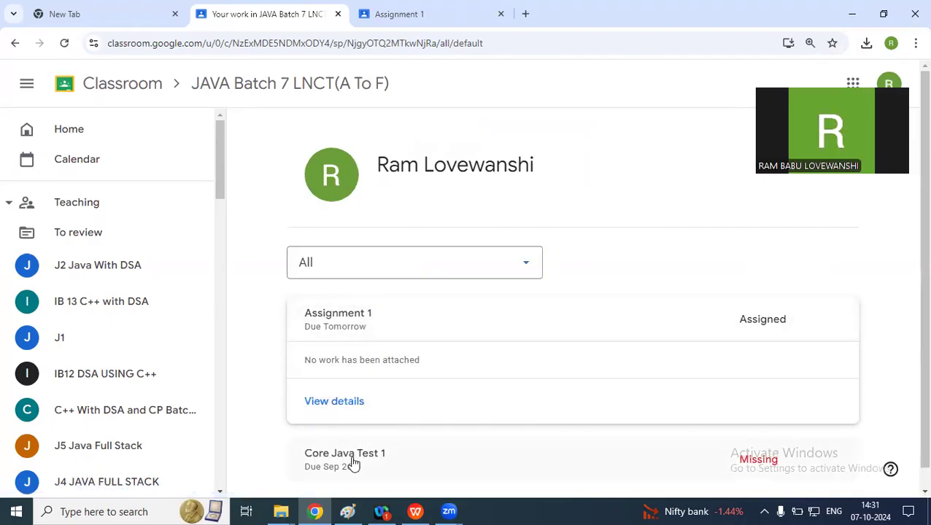
left_click(335, 402)
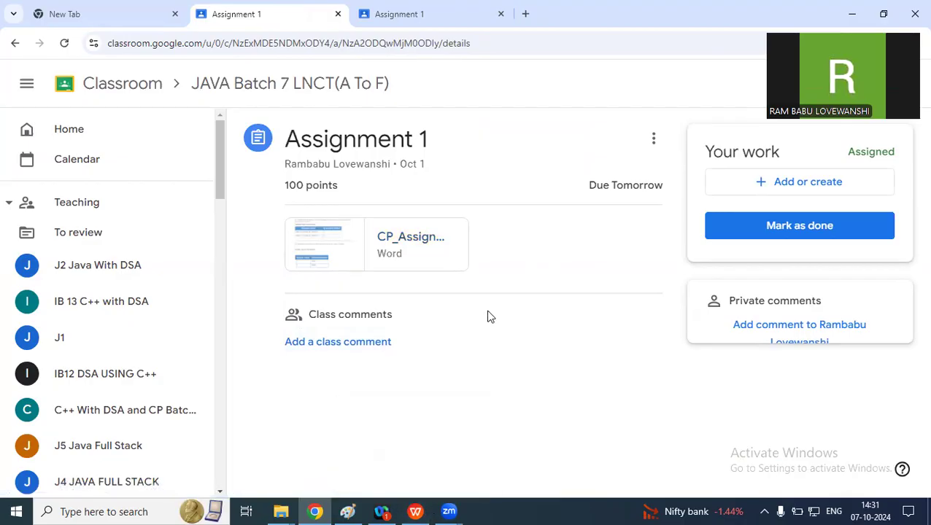
Return to Paint, fill the step2 line with "Write Question" and start a "Step" line below it.
left_click(353, 511)
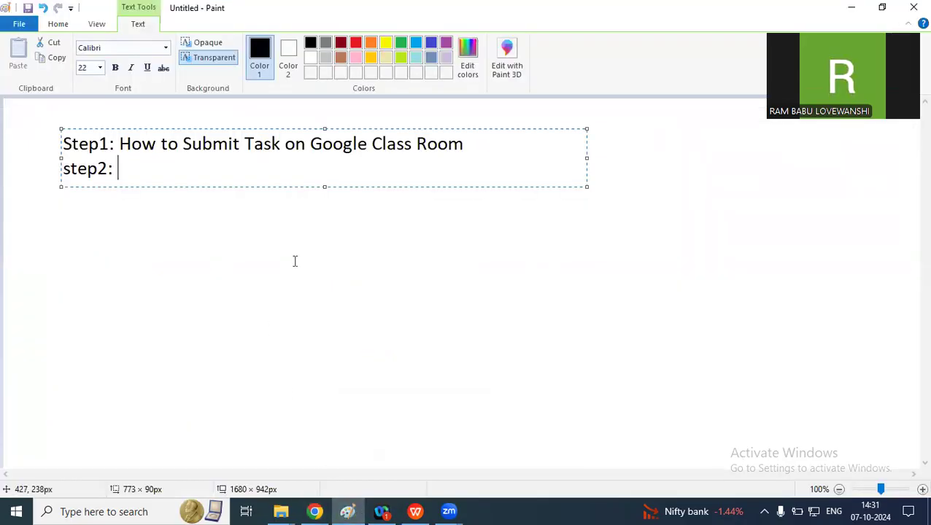
type("Write Questions")
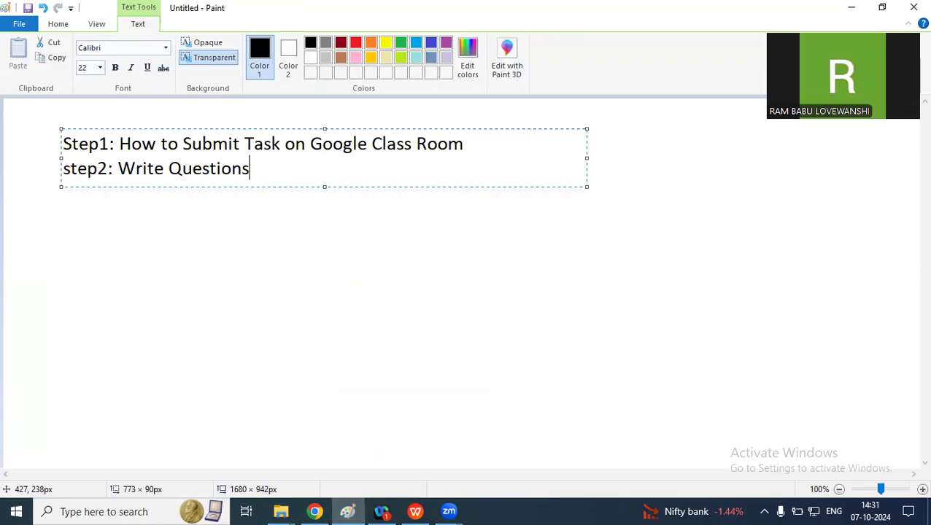
key("Return")
type("Step")
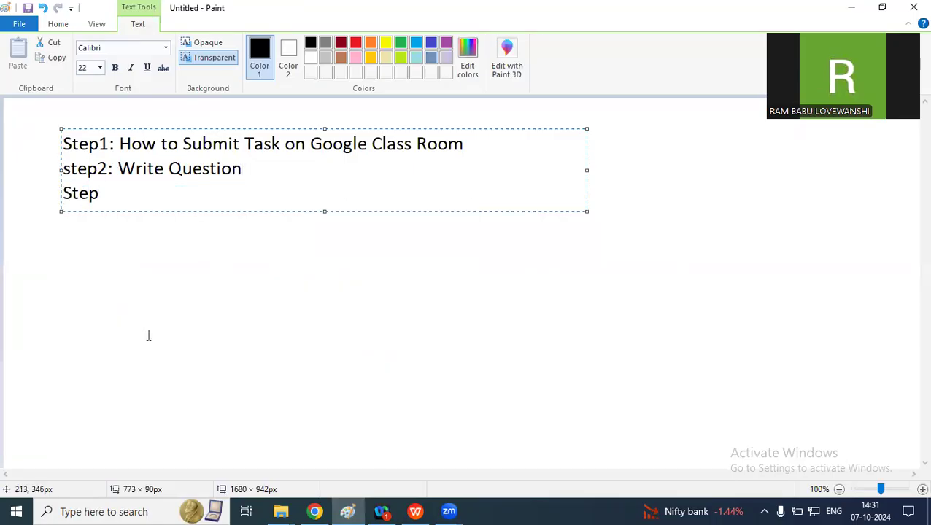
Replace the text of the step2 line with "Create Word file".
left_click_drag(253, 171, 115, 169)
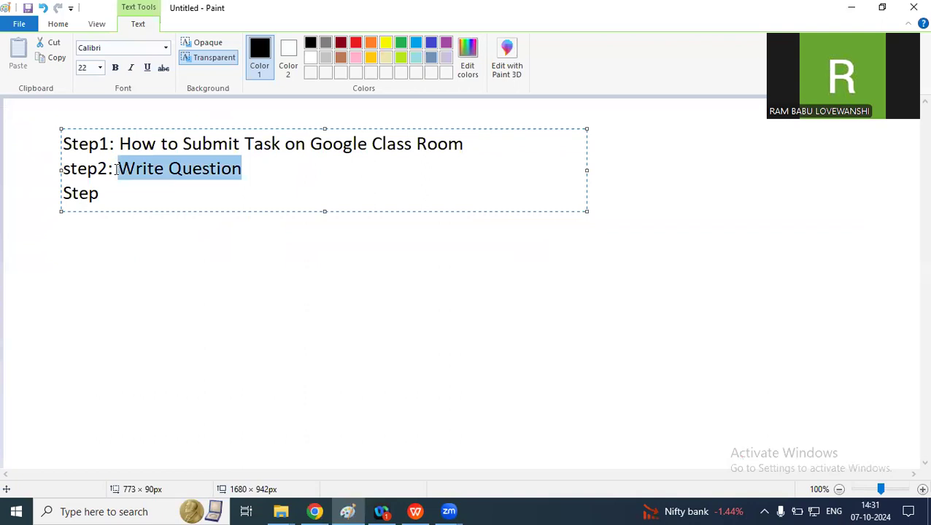
type("Create ")
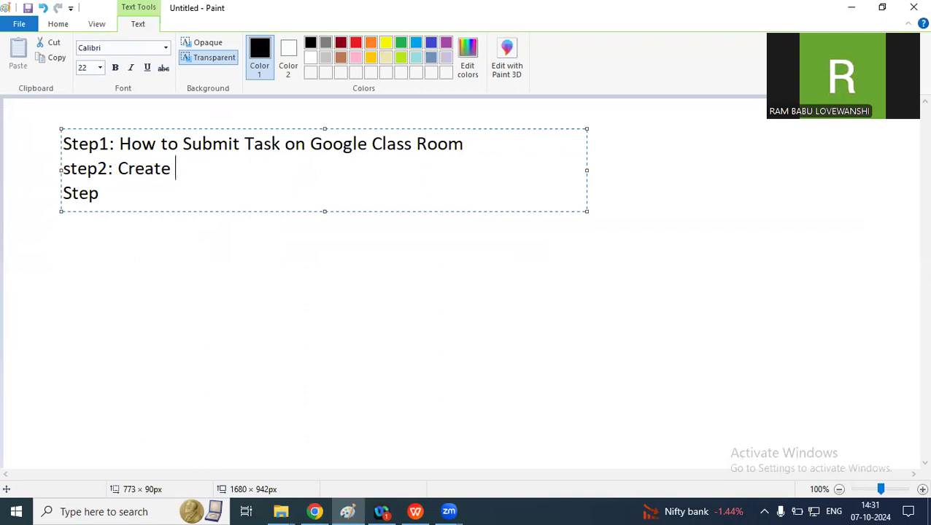
type("Worr")
key("BackSpace")
type("d file ")
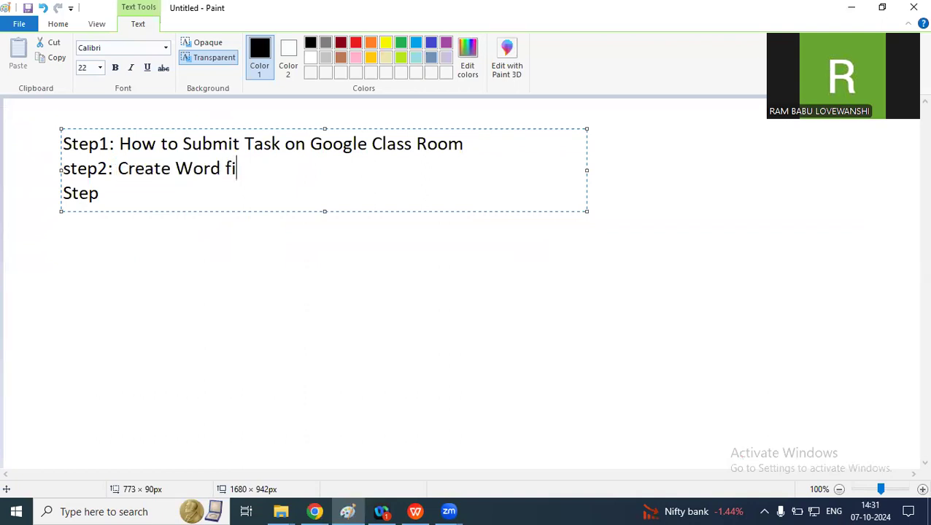
Write the lines "Step3: Write Question 1" and "Step4: Source code" below the step2 line.
type("Step3: Write Question 1")
key("Return")
type("ste")
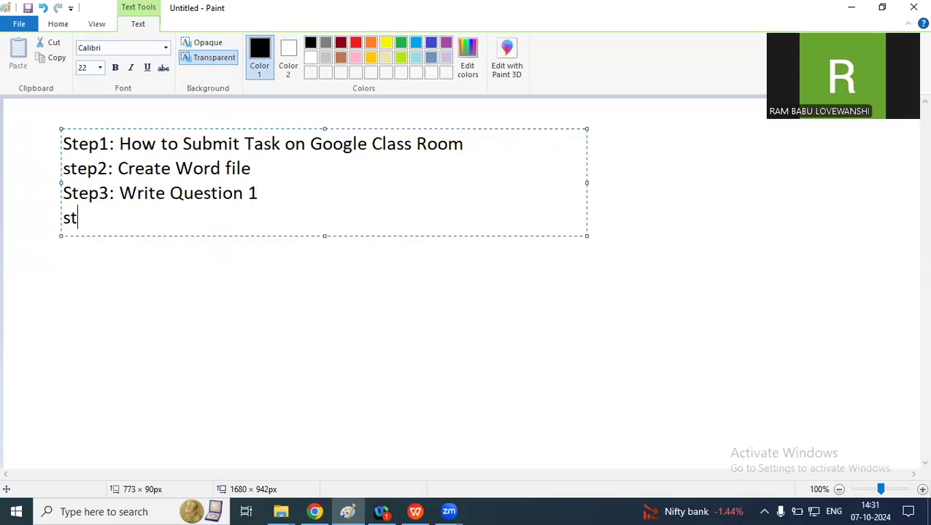
key("BackSpace")
key("BackSpace")
key("BackSpace")
type("Step4: ")
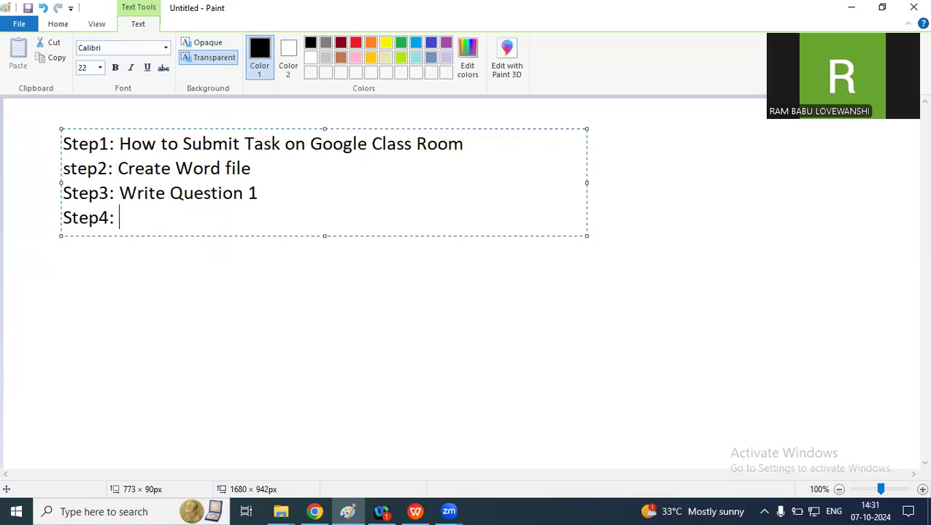
type("Source code")
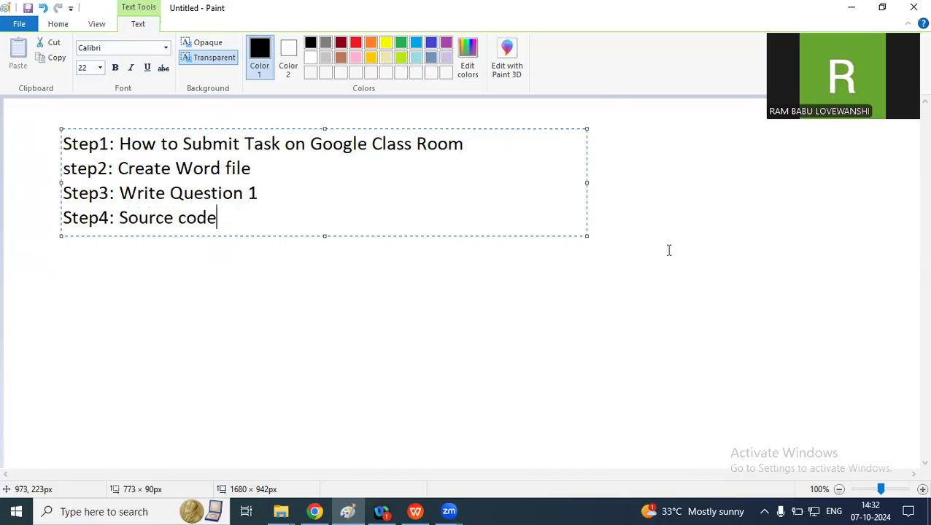
Add the line "Step5: Output Screen Shot" followed by an empty line.
key("Return")
type("S")
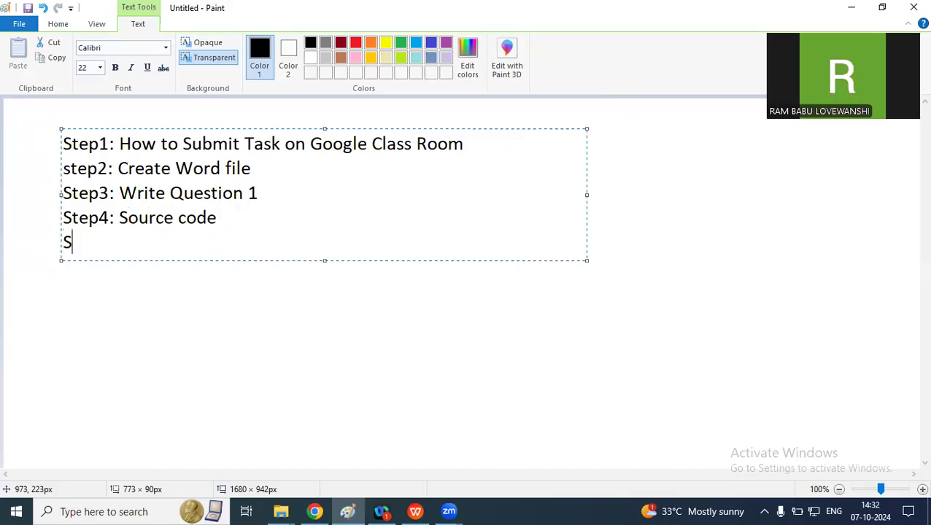
type("tep5: Outpus")
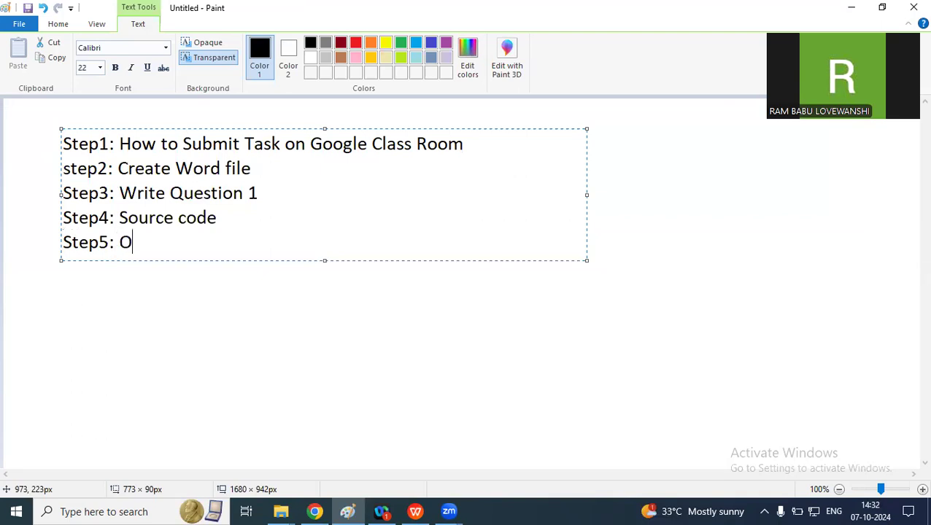
key("BackSpace")
key("BackSpace")
type("t Screen Shot")
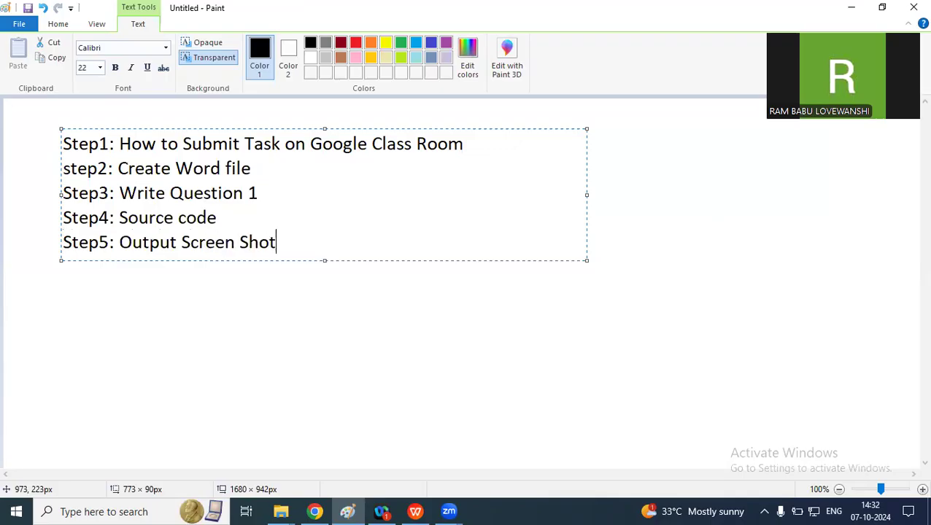
key("Return")
Add a sample enrollment number in parentheses after "Create Word file" on the step2 line and highlight it.
left_click(305, 171)
type("()")
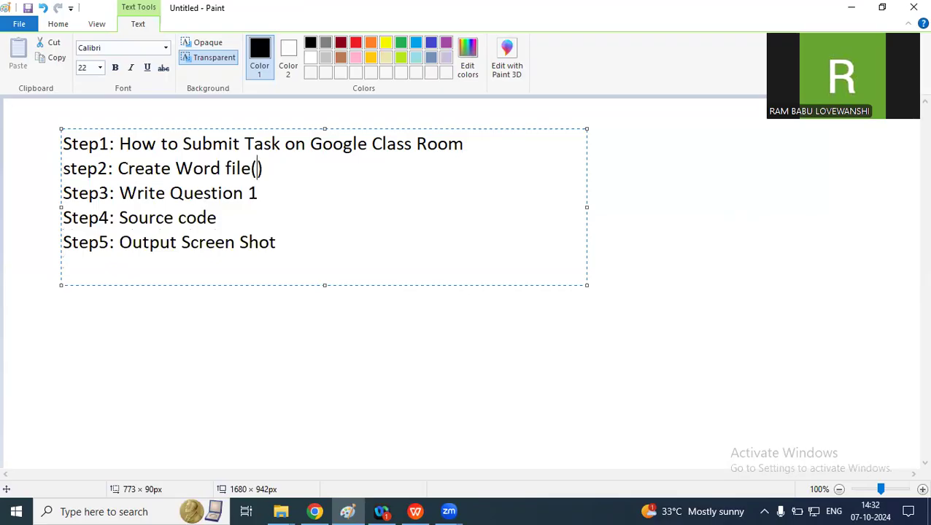
type("0103CS1")
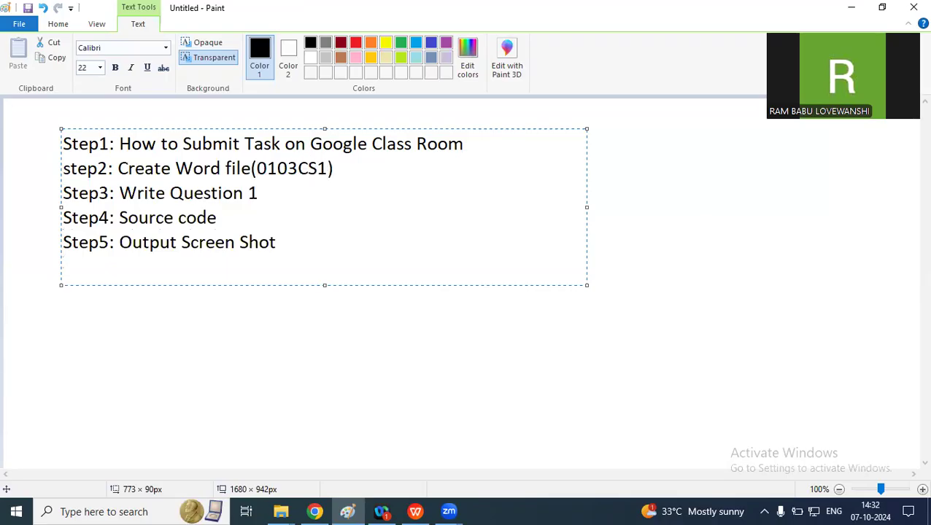
type("01022")
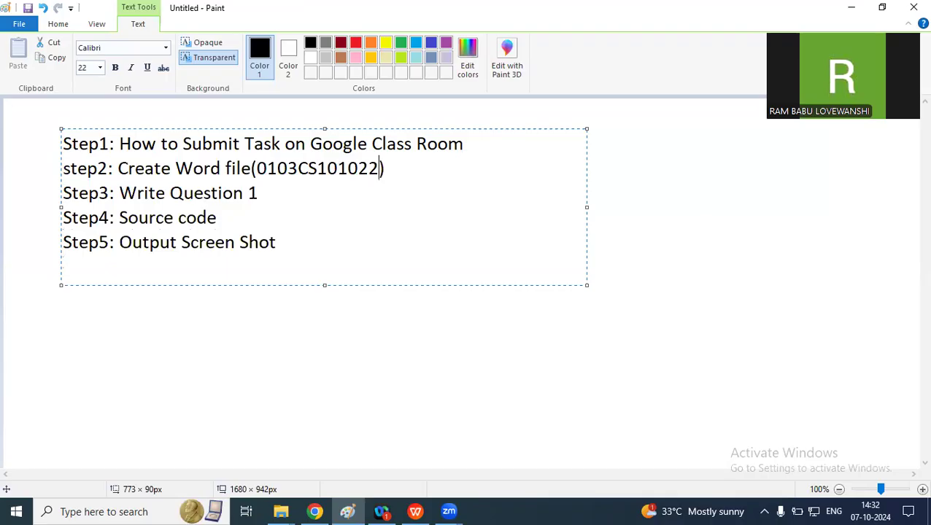
left_click_drag(255, 167, 379, 167)
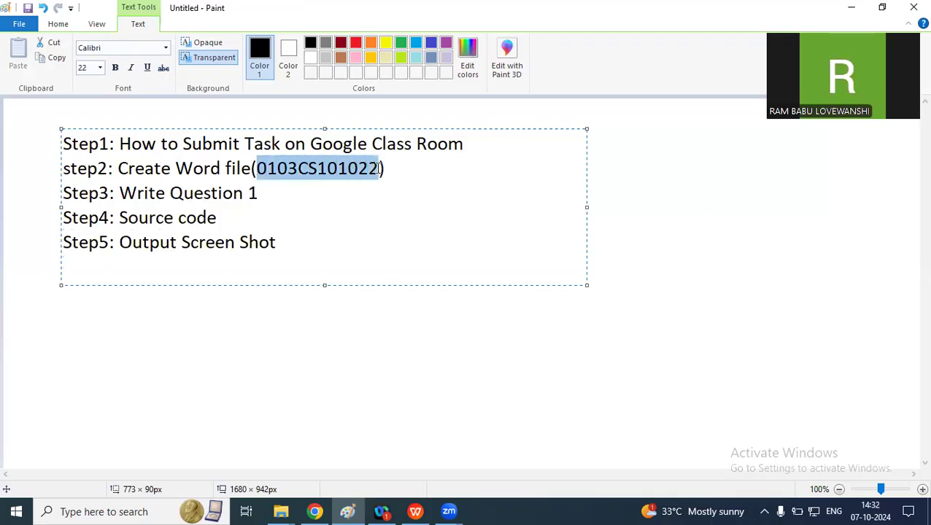
Insert another empty line after the Step5 line and highlight the Step3 to Step5 lines.
left_click(351, 233)
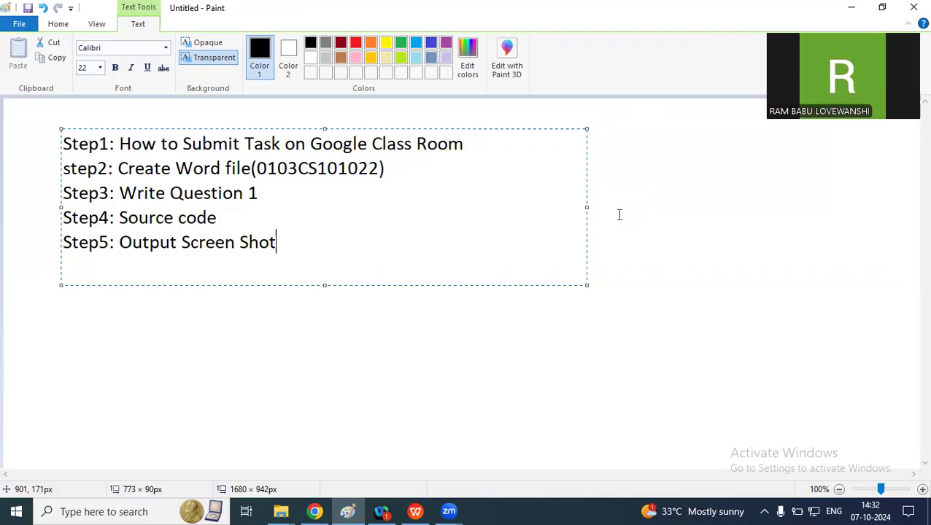
key("Return")
key("shift+Up")
key("shift+Up")
key("shift+Up")
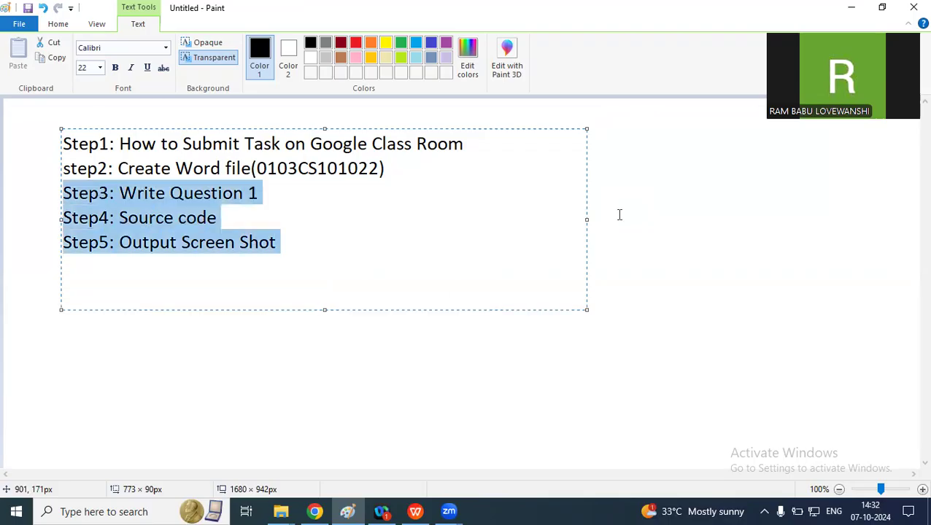
left_click(363, 260)
Write "Repeat Step3,Step4, Step5 for All Questions" below the list, separated by an empty line.
key("Return")
type("R")
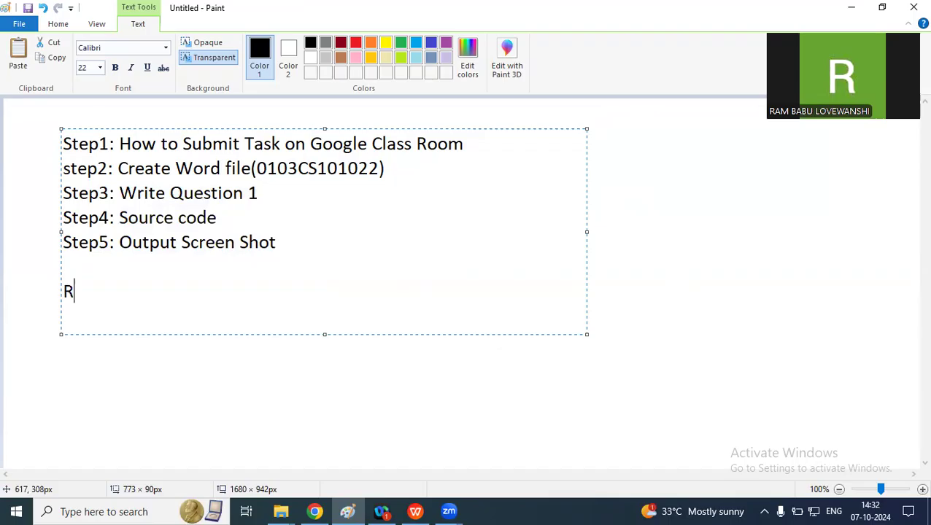
type("epeat")
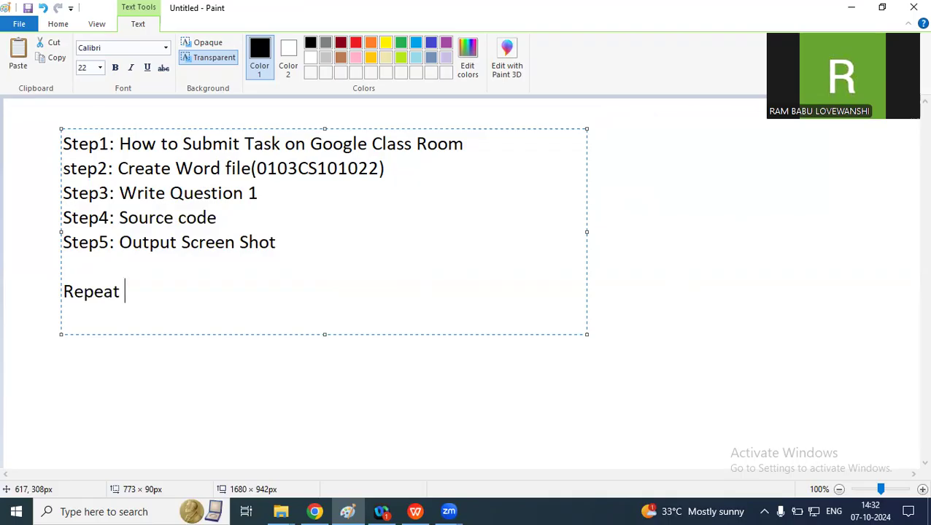
type(" Step")
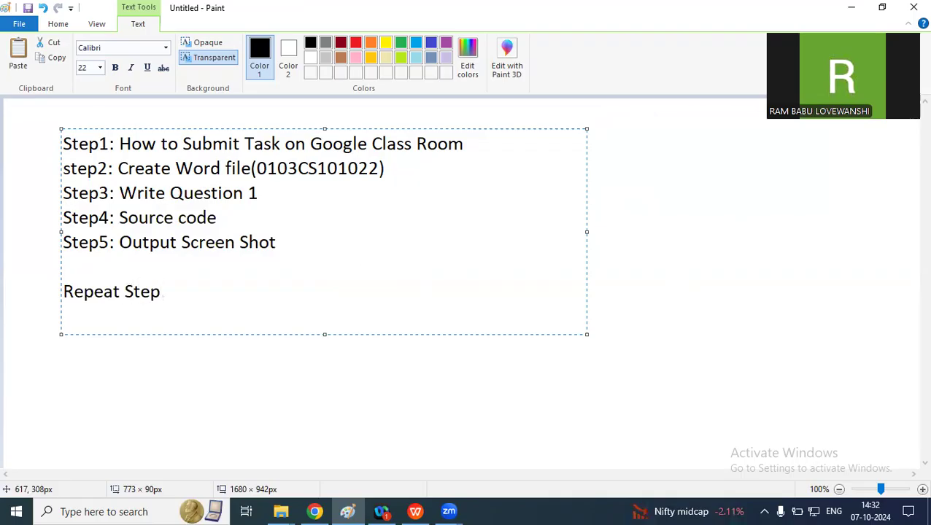
type("3,Step4")
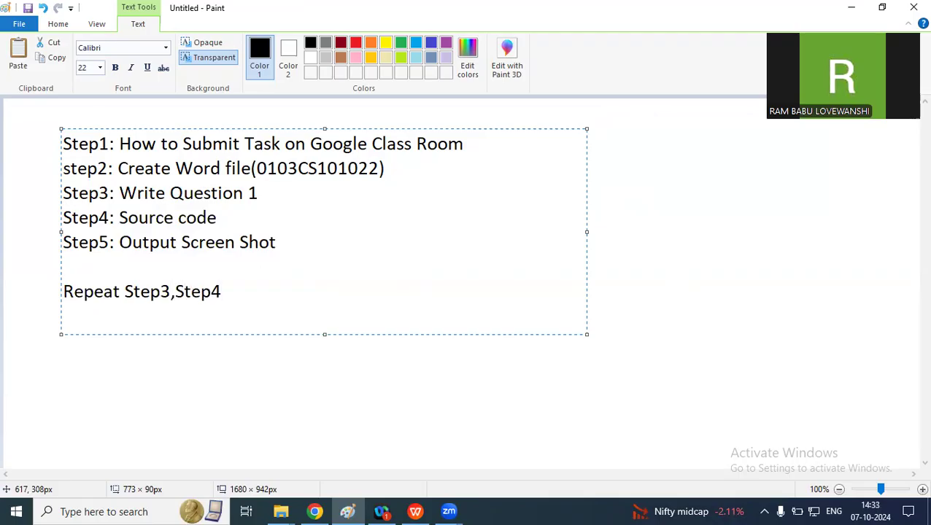
type(", Step5 fo")
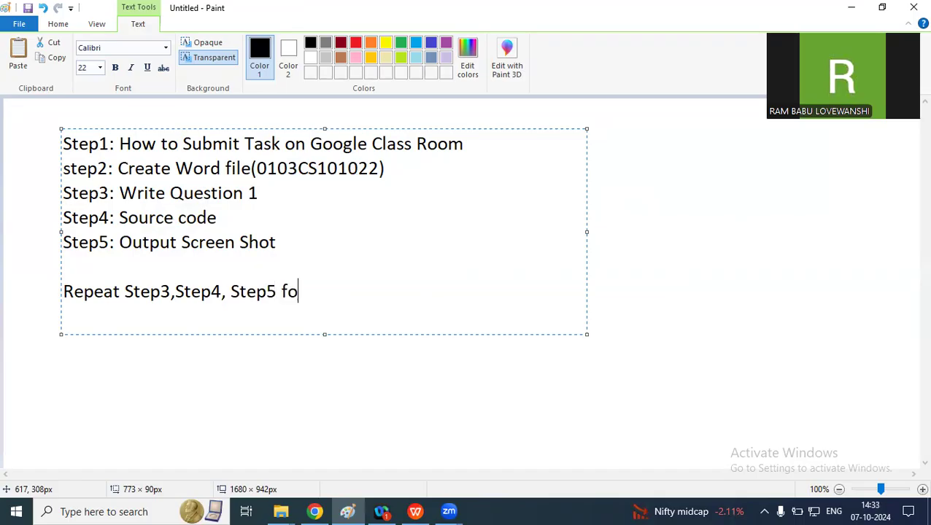
type("r All Questions")
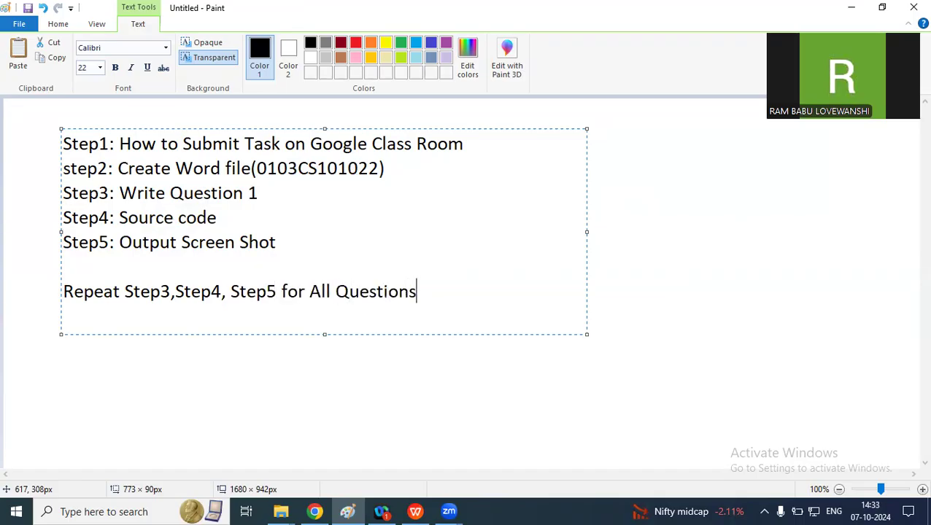
Add an "Example" line below the repeat instruction and start a new line after it.
key("Return")
type("Example")
key("Return")
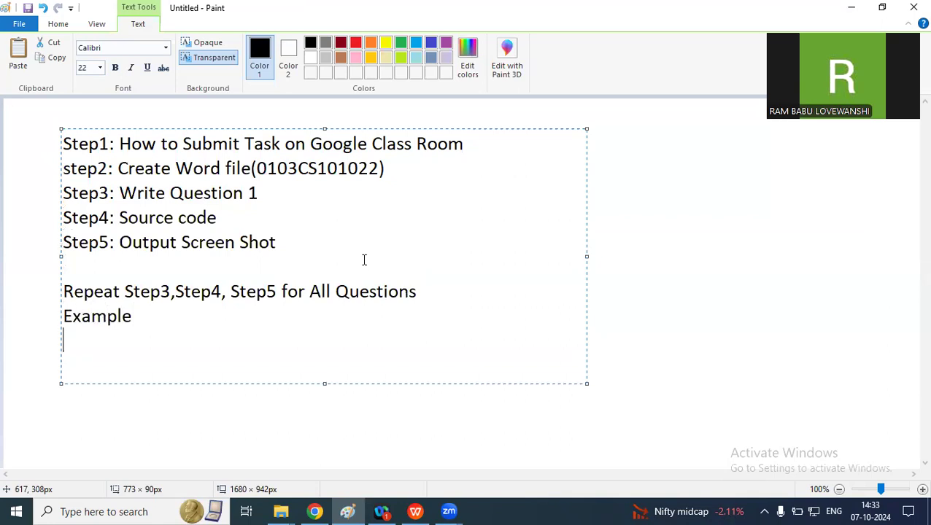
Write "Write a java program to print Hello world on the Screen?" under the Example line and copy that question.
type("Write a ")
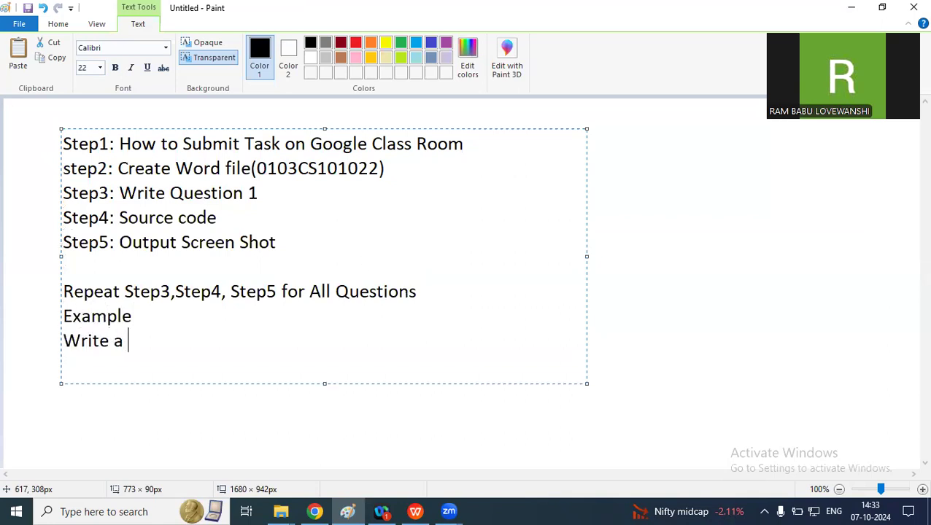
type("java program")
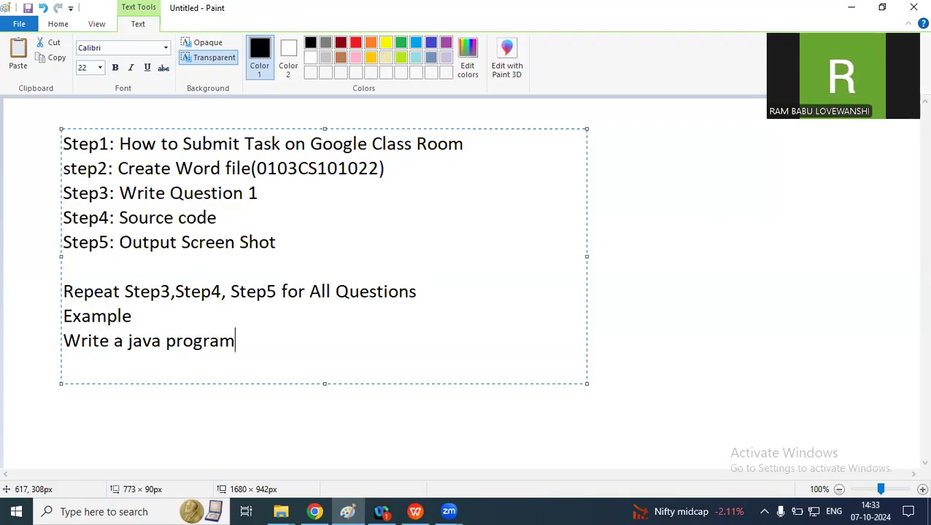
type(" to print ")
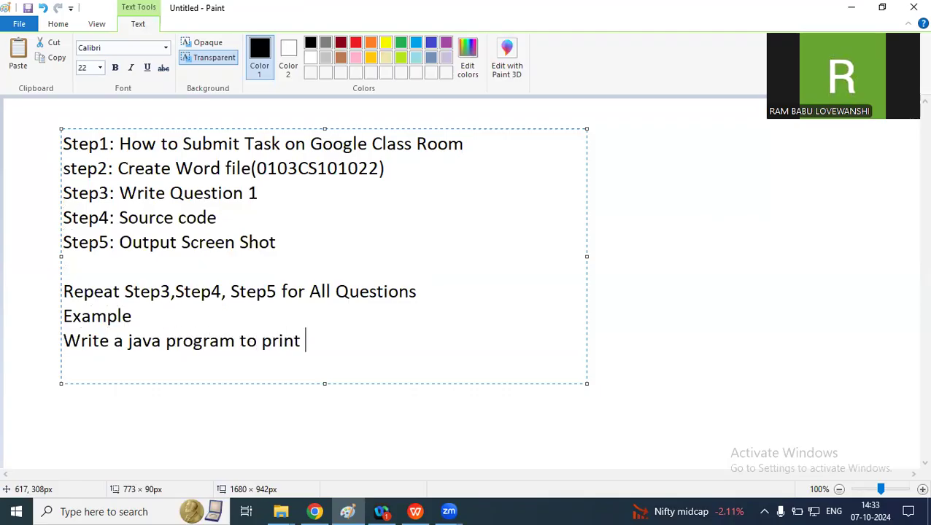
type("Hello world")
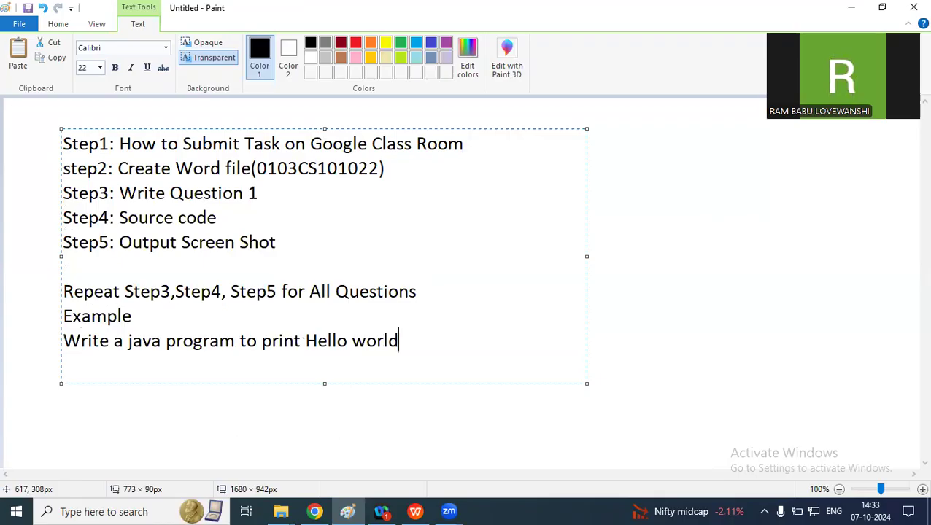
type(" on the S")
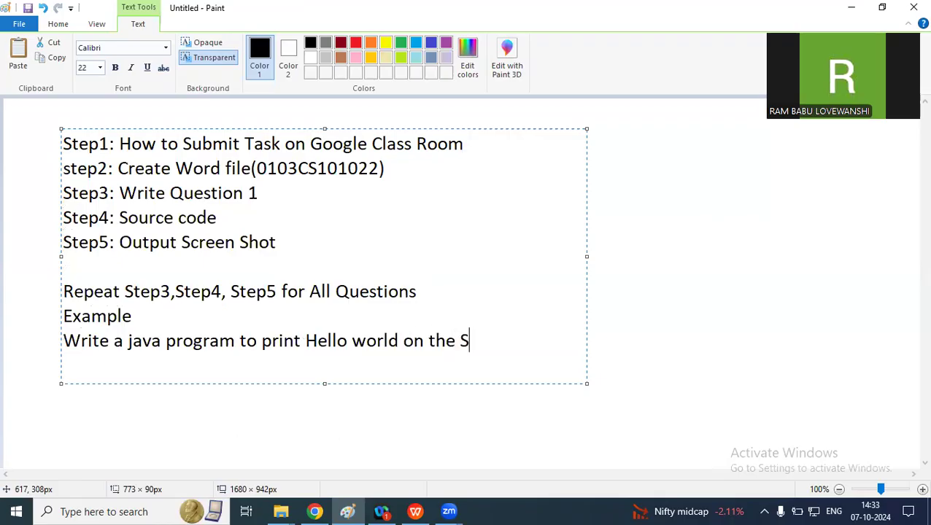
type("creen?")
key("Return")
key("shift+Up")
key("ctrl+c")
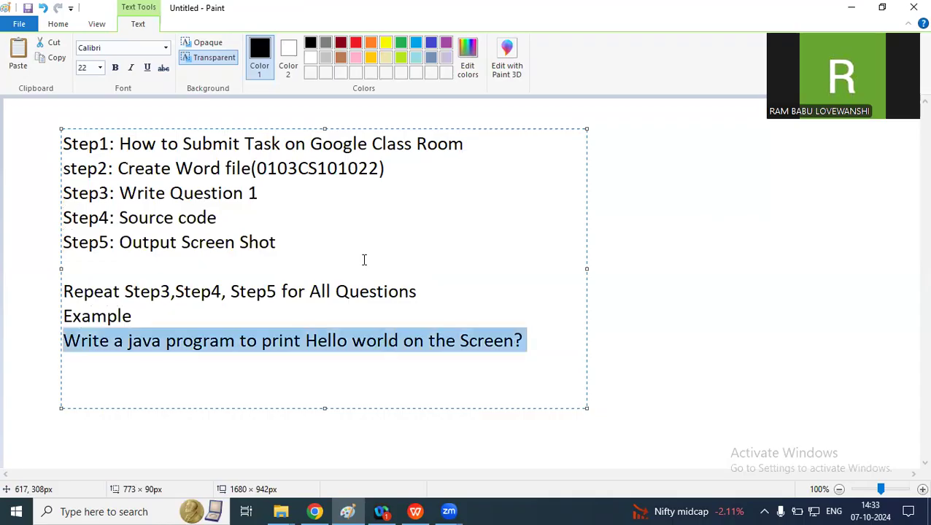
Switch to WPS Office and create a new blank document.
left_click(144, 514)
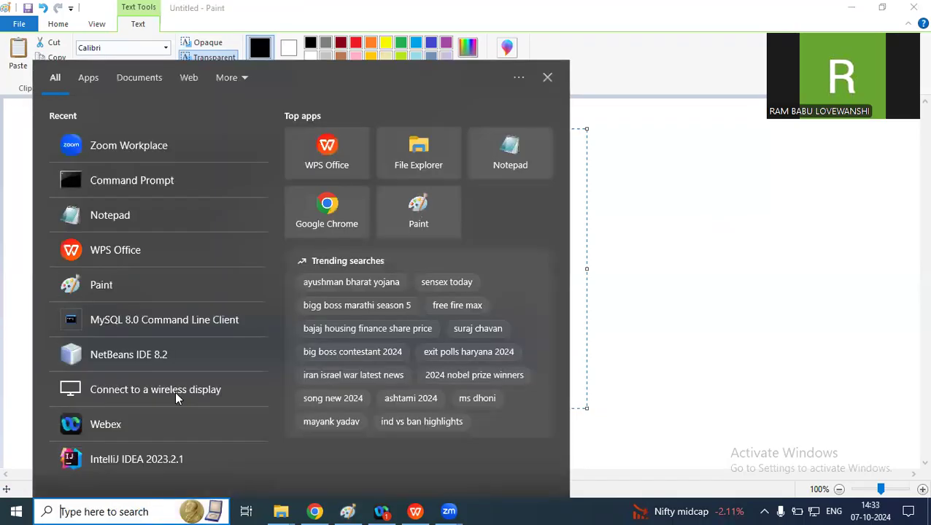
left_click(129, 254)
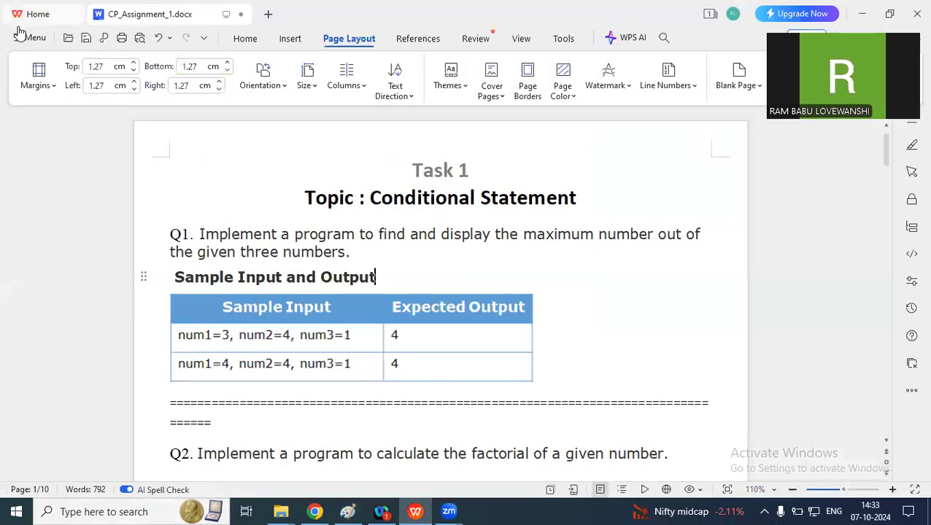
left_click(268, 16)
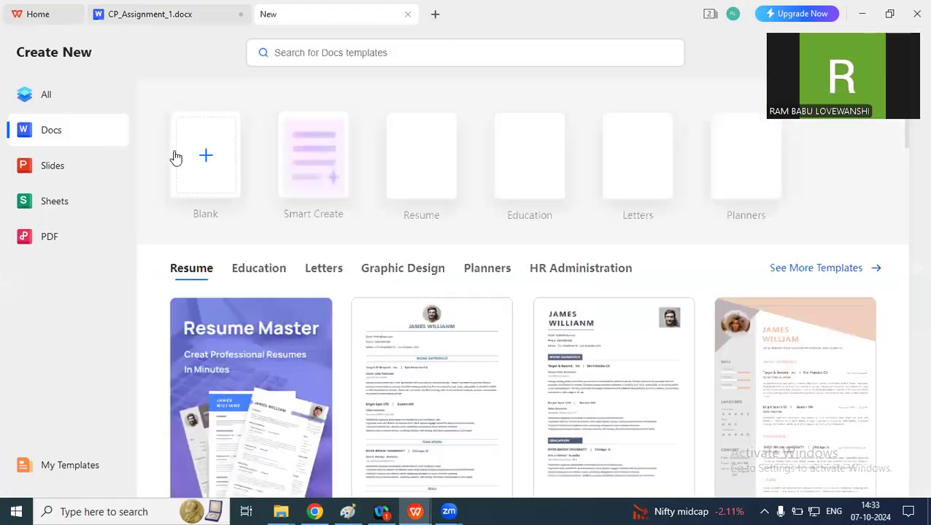
left_click(203, 155)
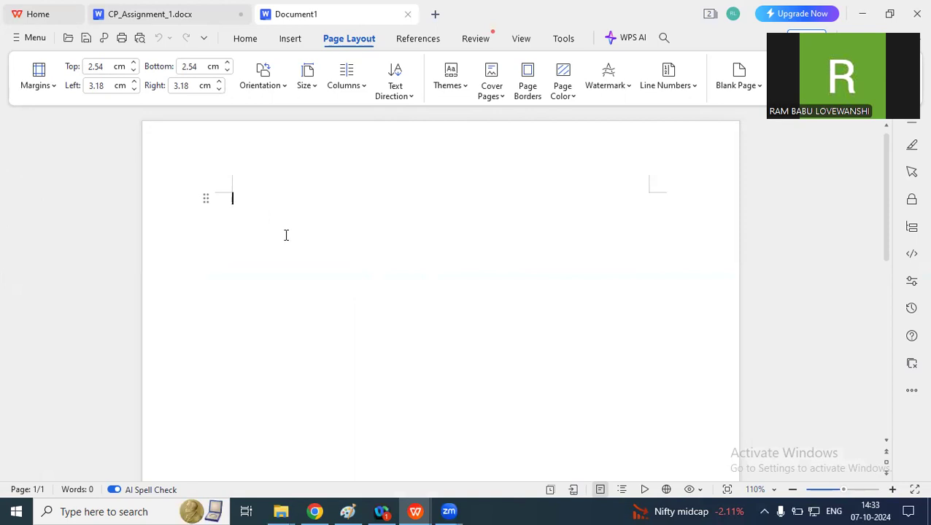
Paste the copied question into the blank document and prefix it with "Q1 .".
key("ctrl+v")
left_click(230, 202)
type("Q1 .")
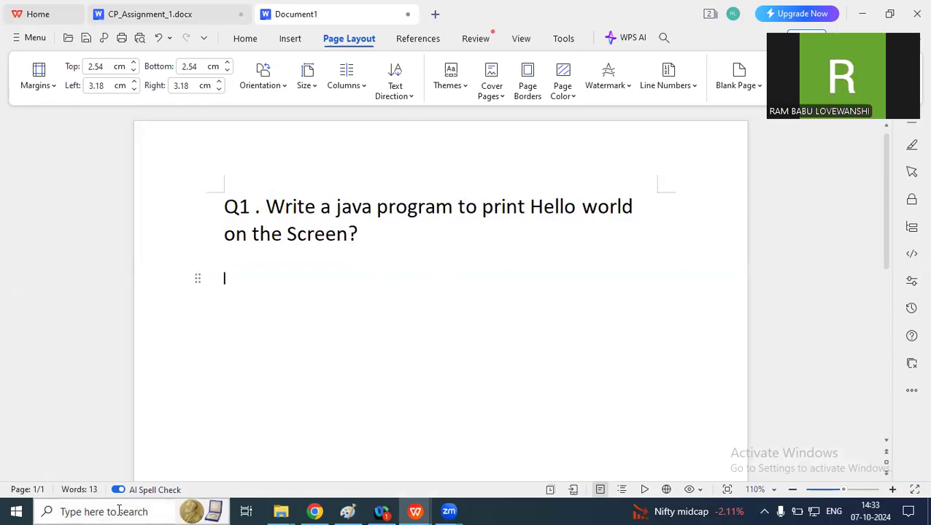
Open Notepad and maximize its window.
left_click(117, 513)
type("note")
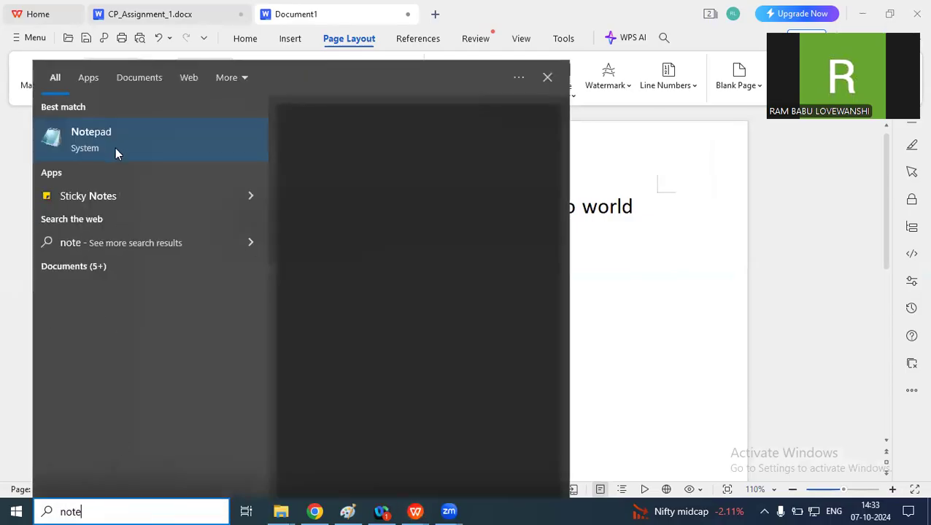
left_click(115, 146)
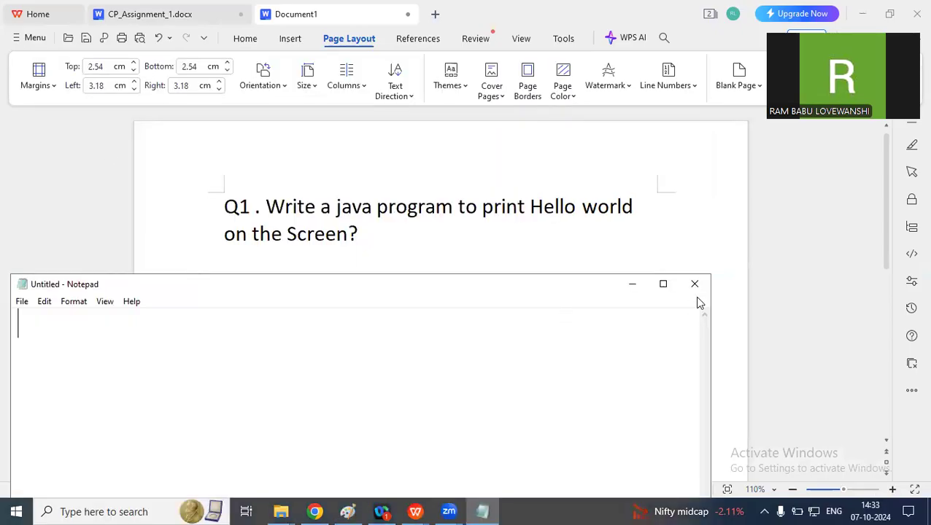
left_click(664, 283)
Write the opening line "class Q1{" and start an indented line below it.
type("class")
key("BackSpace")
key("BackSpace")
key("BackSpace")
key("BackSpace")
key("BackSpace")
key("BackSpace")
key("BackSpace")
type("class Q1{")
key("Return")
key("Tab")
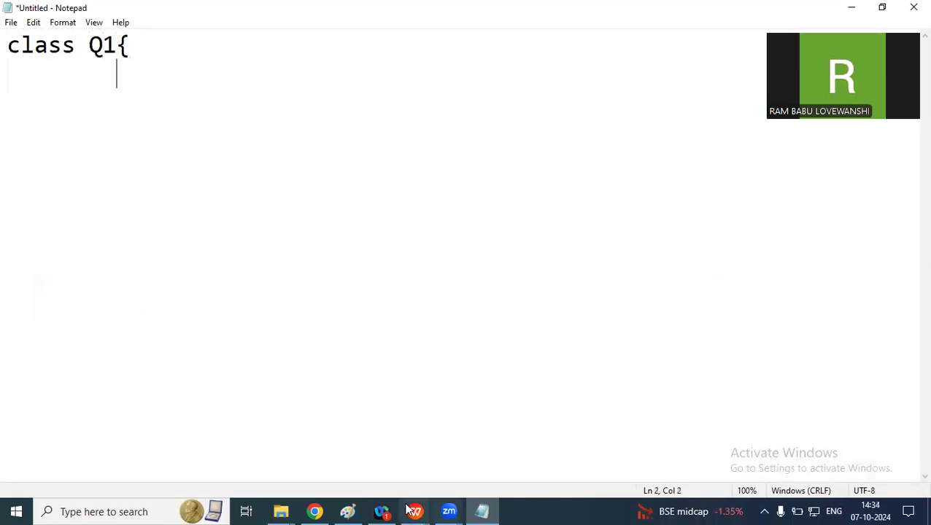
Add the main method header "public static void main(String args[]){" inside the Q1 class.
mouse_move(416, 511)
left_click(456, 474)
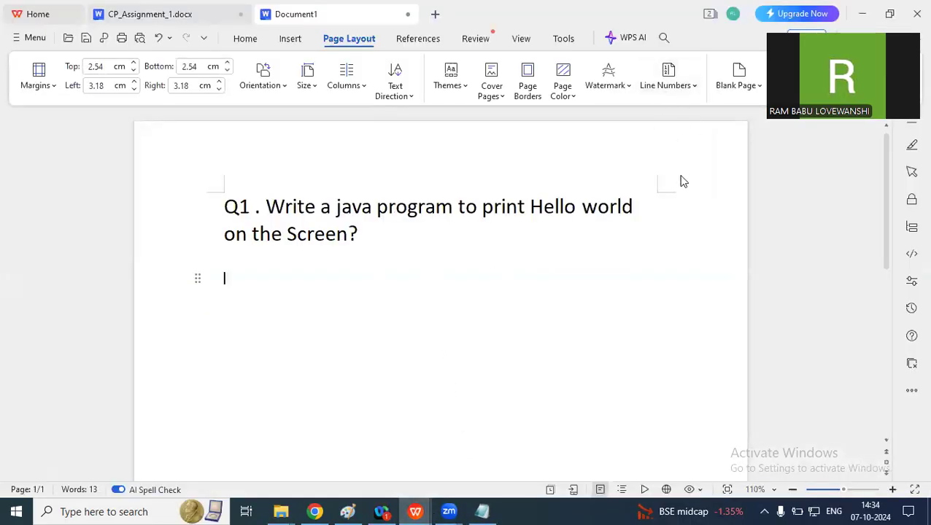
left_click(481, 511)
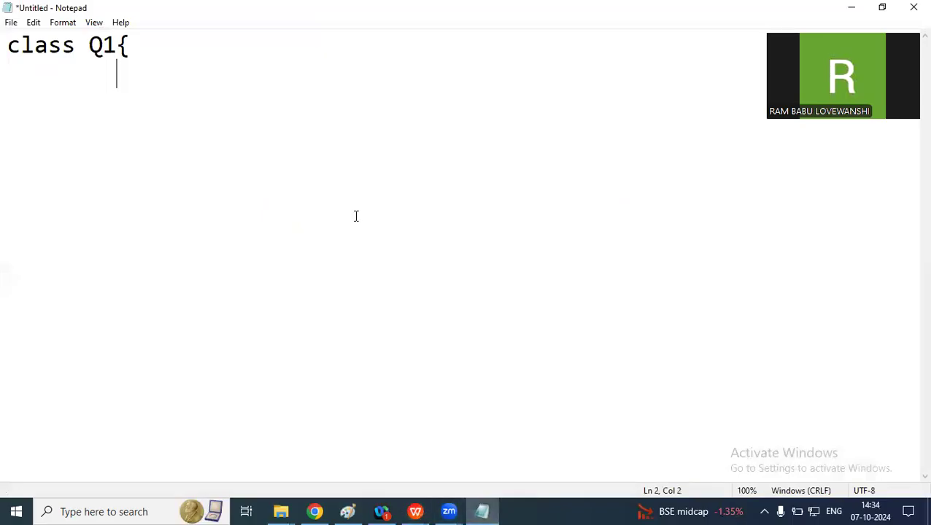
type("public st")
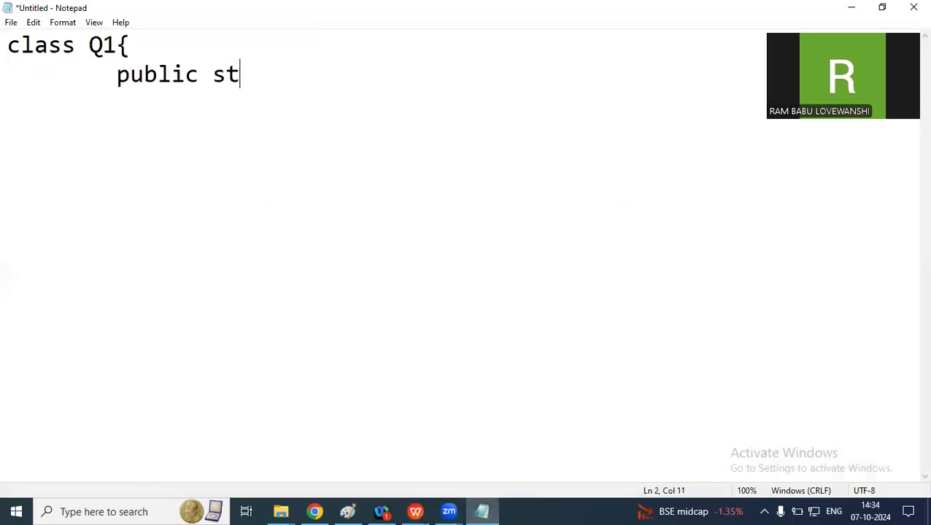
type("atic void mai")
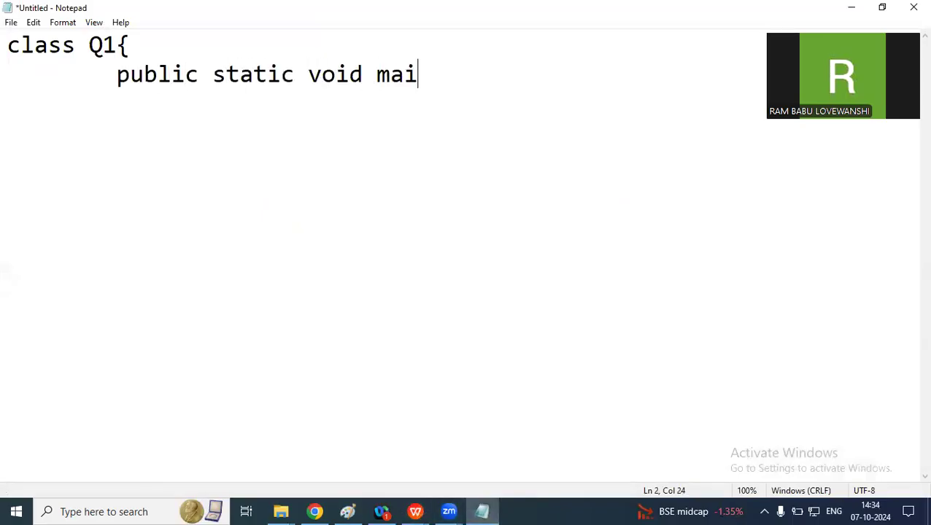
type("n(String a)")
key("Left")
type("String a")
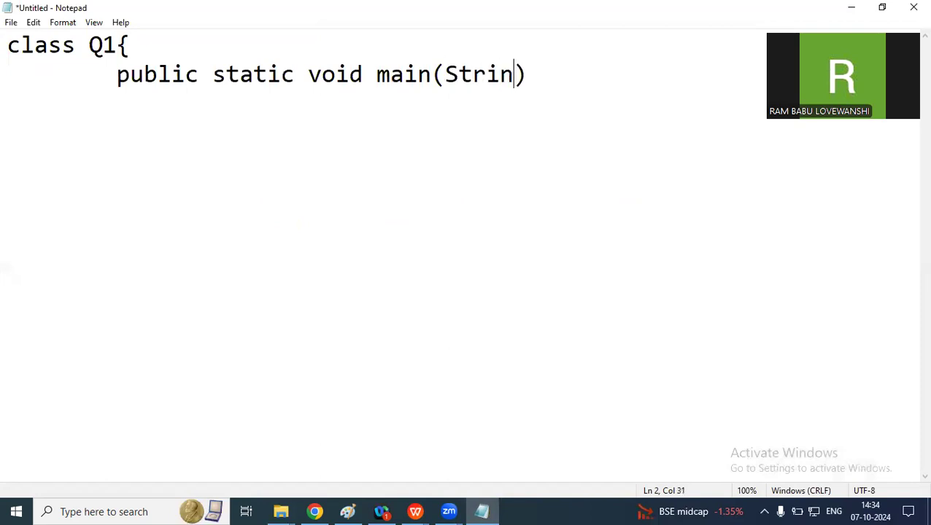
type("rgs[]){")
Add the statement System.out.println("Hello World"); inside the main method, indented two tabs.
key("Return")
key("Tab")
type("Syste")
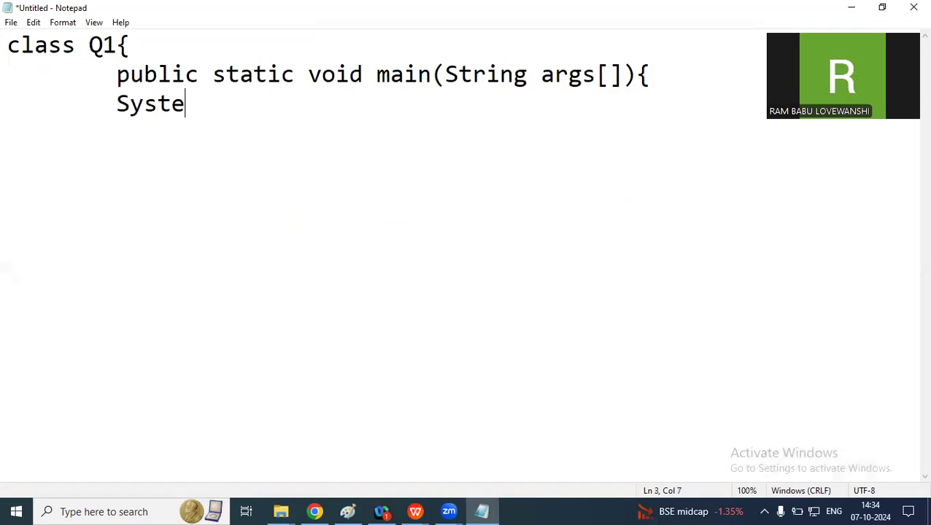
key("Left")
key("Left")
key("Left")
key("Left")
key("Left")
key("Tab")
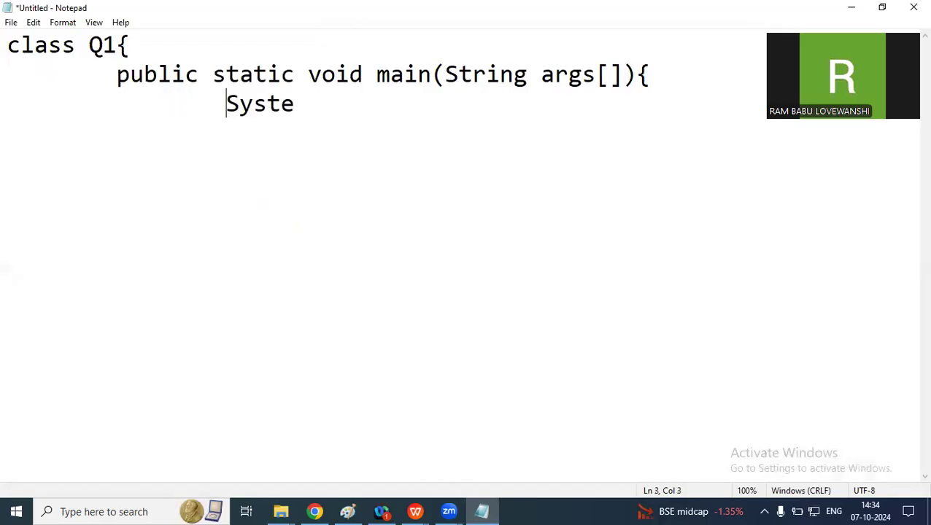
type("m.ou.")
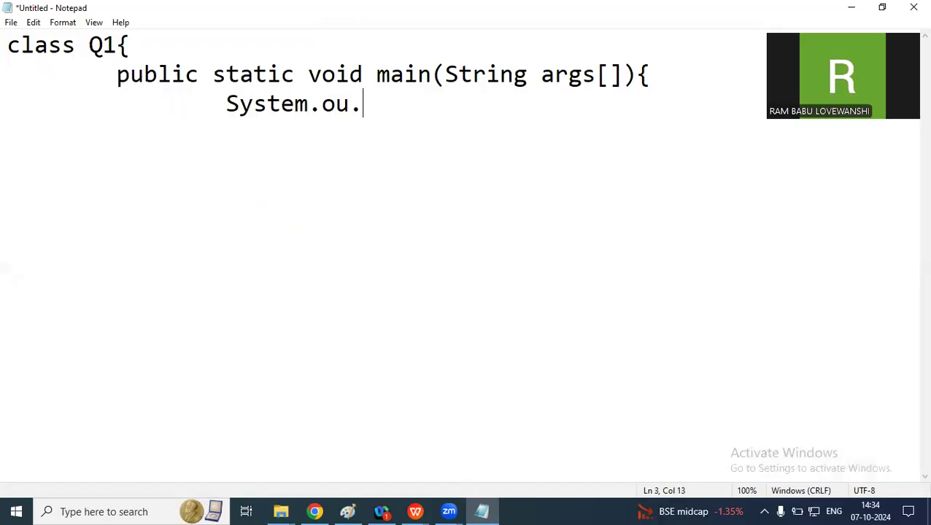
key("BackSpace")
type("t.printlm")
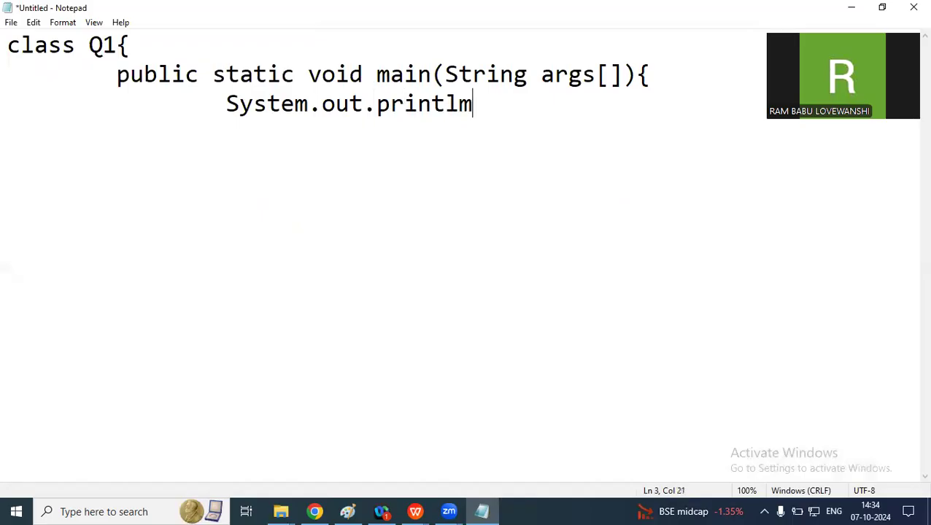
key("BackSpace")
type("N()")
key("BackSpace")
key("BackSpace")
key("BackSpace")
type("n();")
key("Left")
key("Left")
type("\"\"")
key("Left")
type("Hello World")
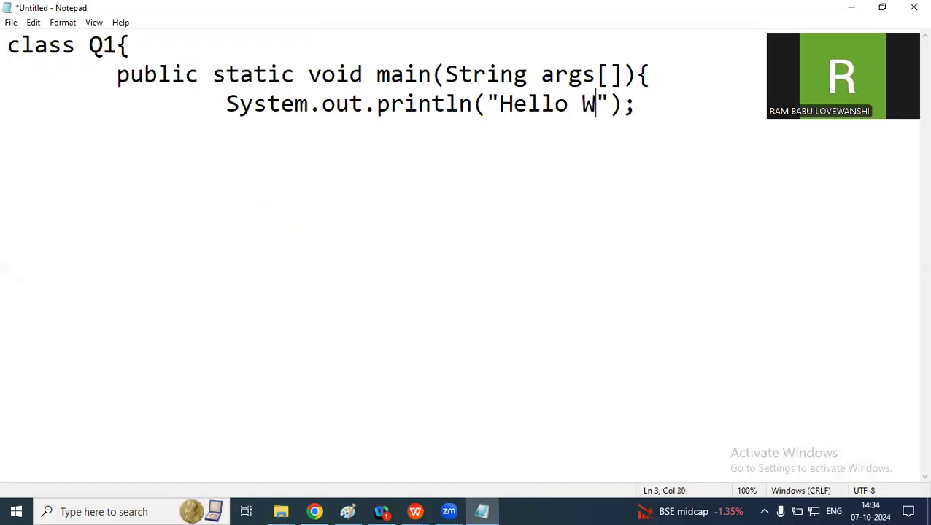
Close the main method and the Q1 class with braces on separate lines, indenting the method's brace one tab.
key("Right")
key("Return")
key("Tab")
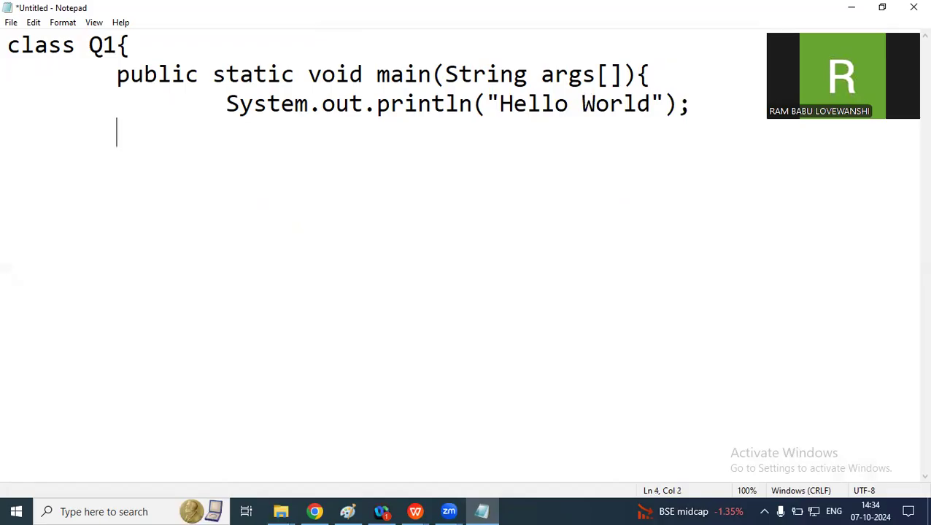
type("}")
key("Return")
type("}")
Save the source code as Q1.java in the Java Task folder on the Desktop, with All Files as the file type.
key("ctrl+s")
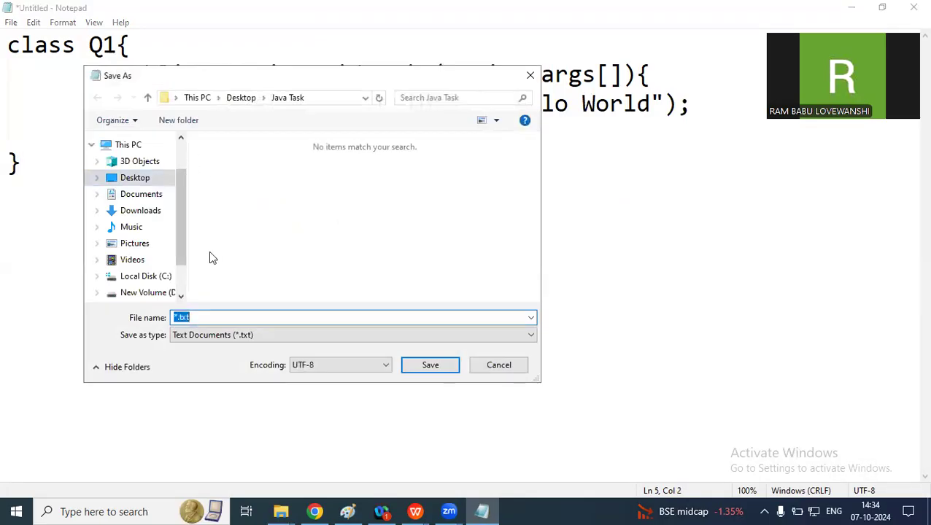
type("Q1.java")
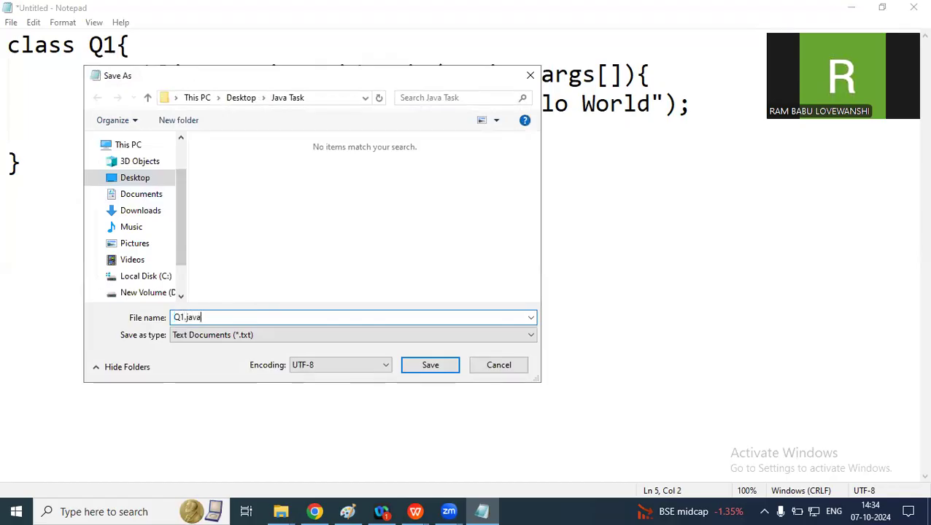
left_click(218, 334)
left_click(220, 358)
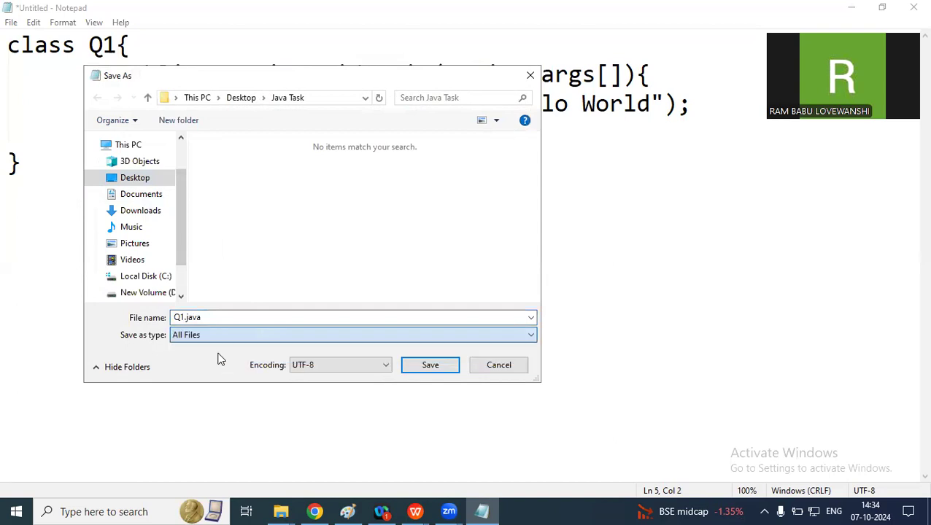
left_click(413, 363)
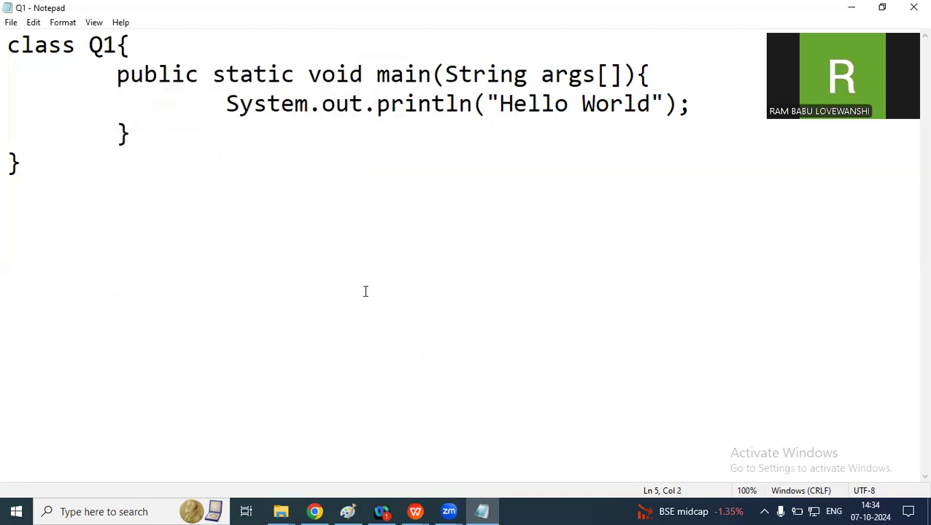
key("ctrl+a")
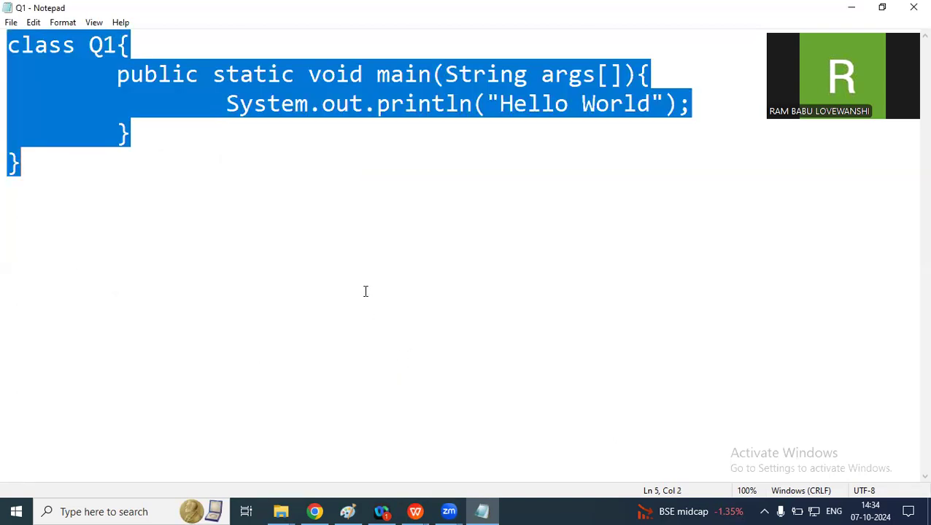
left_click(365, 291)
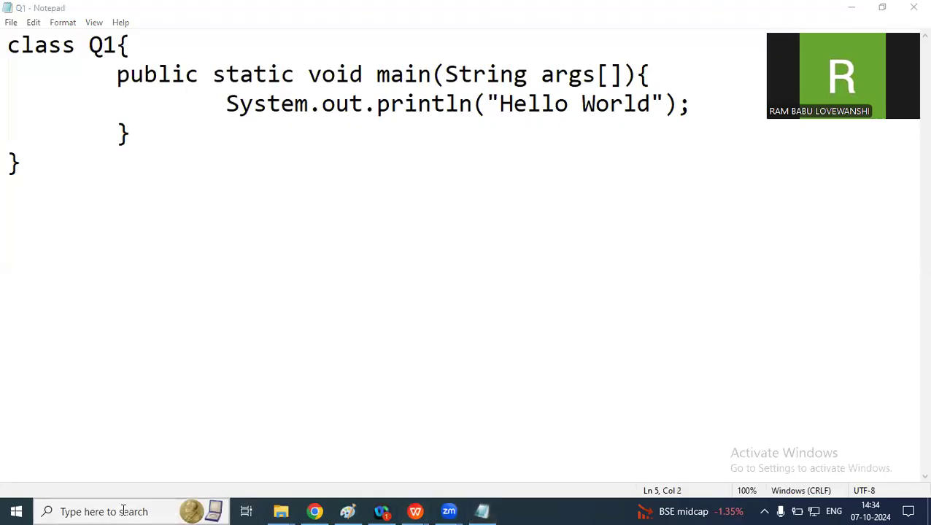
Open Command Prompt and change to the Java Task folder on the Desktop.
left_click(125, 511)
type("cmd")
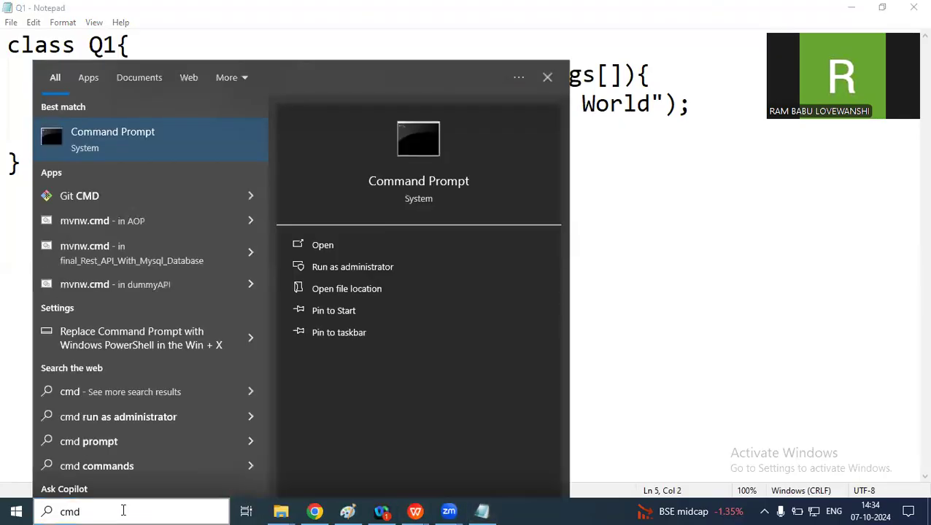
key("Return")
type("cd Desktop")
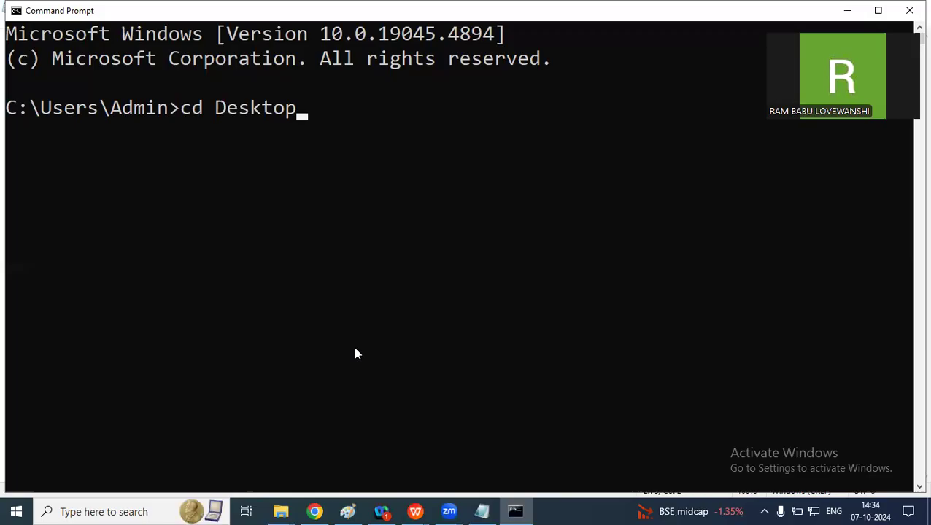
key("Return")
type("cd jav")
key("Tab")
key("Tab")
key("Return")
Compile Q1.java with the javac command.
type("javac")
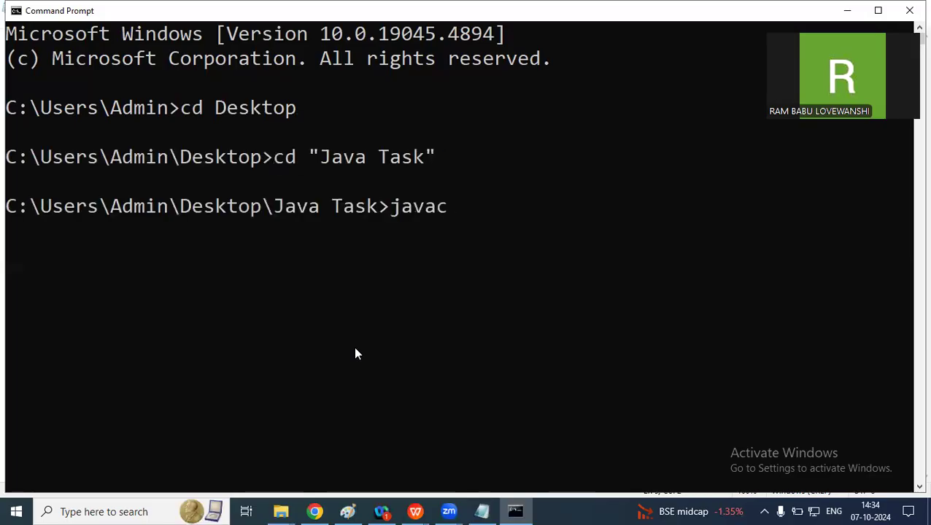
type(" Q1.java")
key("Return")
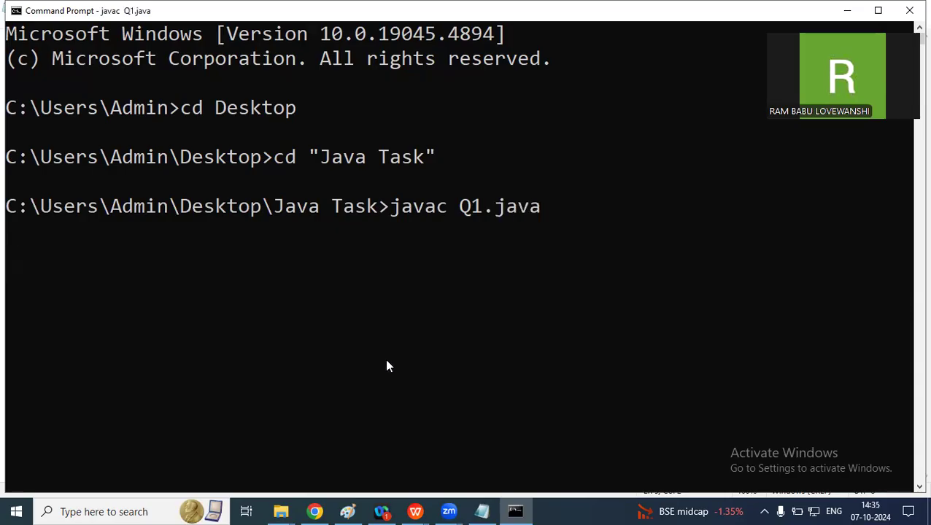
Run the compiled Q1 program with the java command.
type("ja")
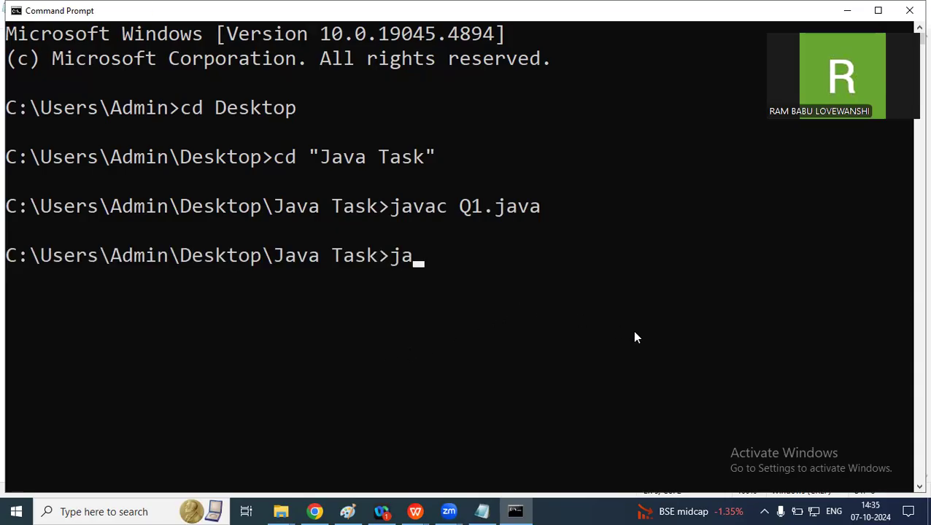
type("va Q1")
key("Return")
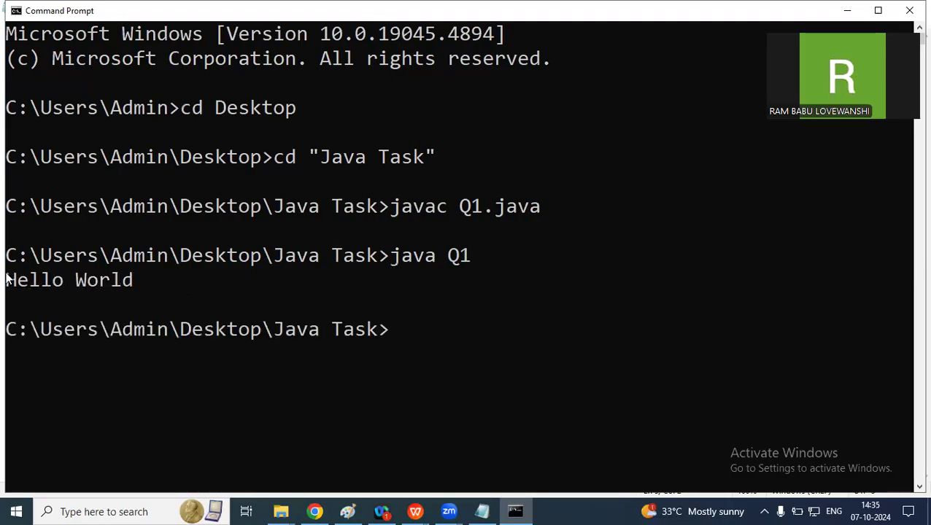
Copy the entire Q1 source code from Notepad.
left_click(482, 512)
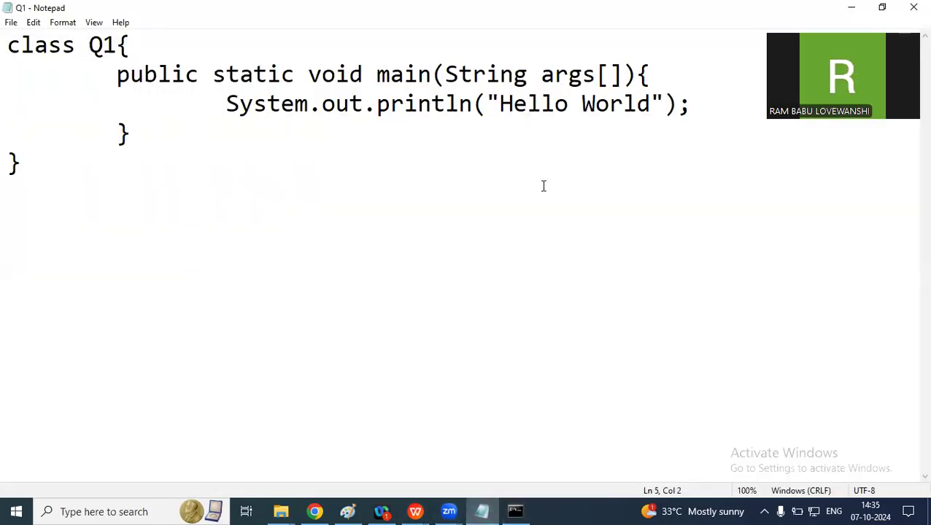
key("ctrl+a")
key("ctrl+c")
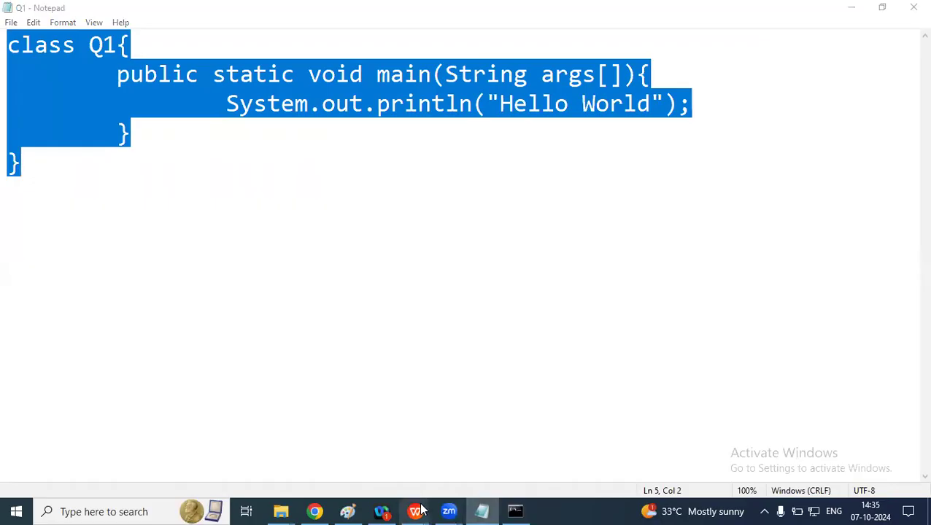
In Document1 in WPS Writer, replace "Pro" with the label "Source Code:" at 18 pt.
left_click(432, 438)
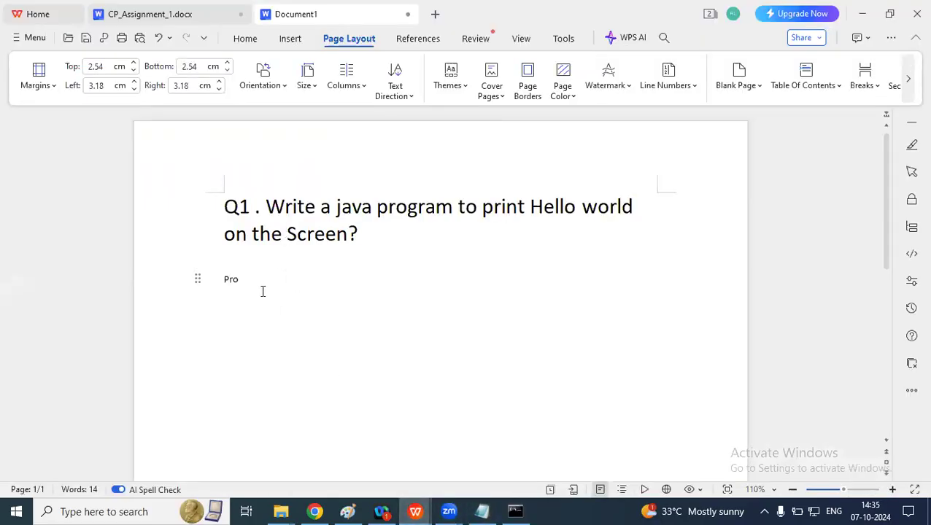
left_click_drag(263, 291, 216, 285)
left_click(234, 47)
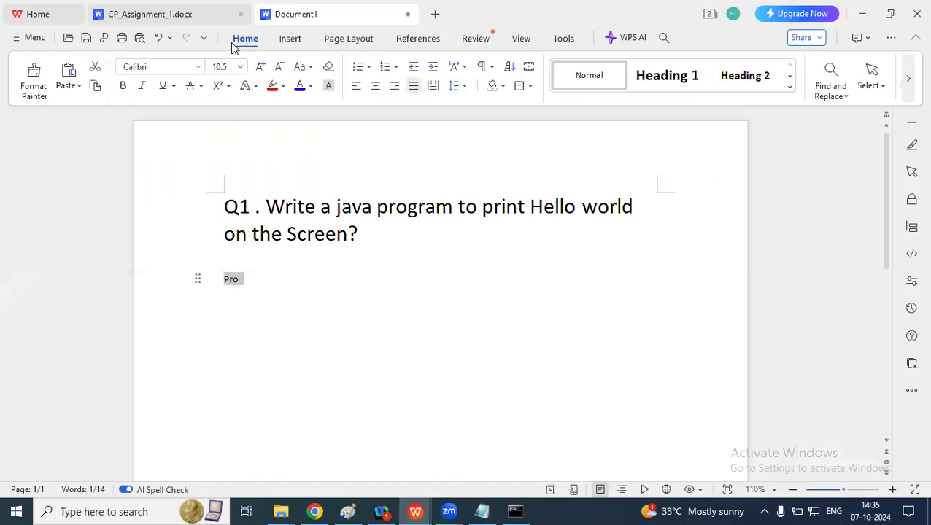
left_click(260, 67)
left_click(261, 67)
left_click(261, 66)
left_click(260, 66)
left_click(261, 66)
type("Source ")
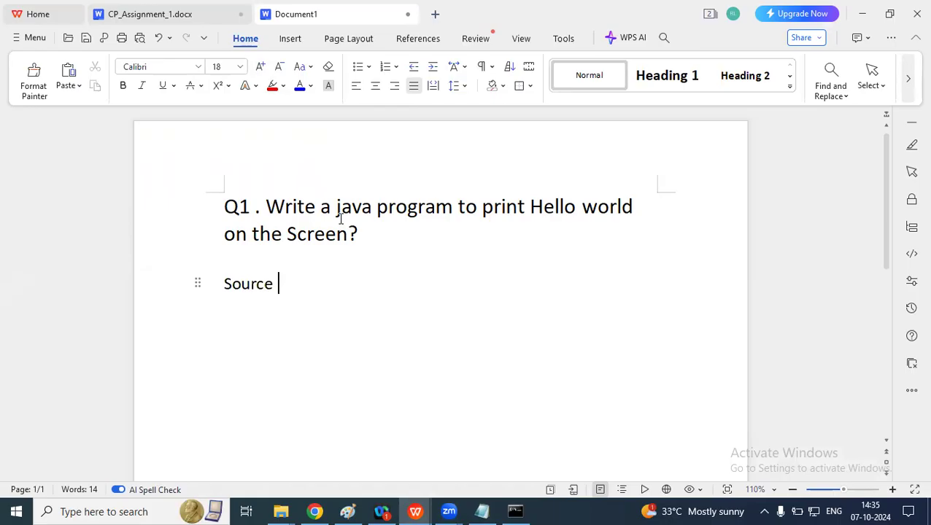
type("Code")
Paste the Java code below the Source Code label and add the line "Output of The program" beneath it.
key("Return")
key("ctrl+v")
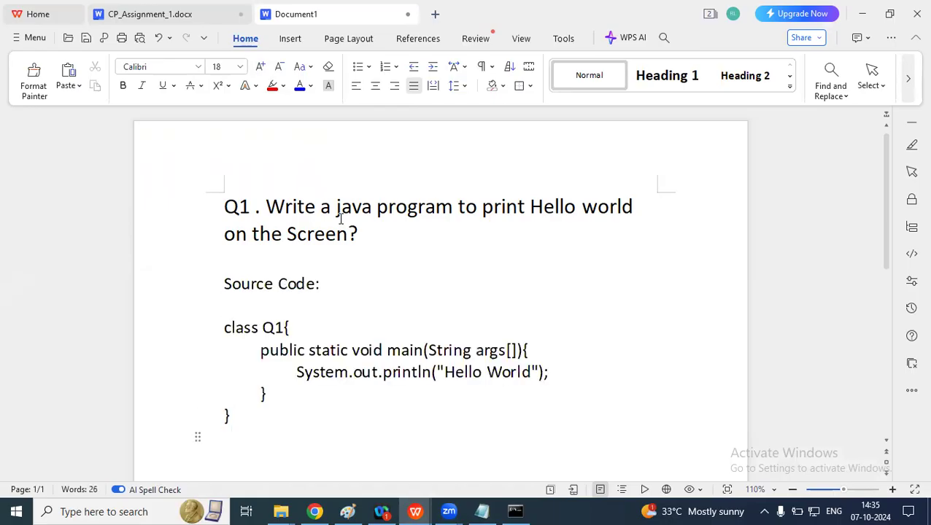
key("Return")
type("Oyt")
key("BackSpace")
key("BackSpace")
type("utput of The program")
key("Return")
Make the "Source Code:" label and the "Q1 ." question number bold.
left_click_drag(348, 242, 218, 240)
key("ctrl+b")
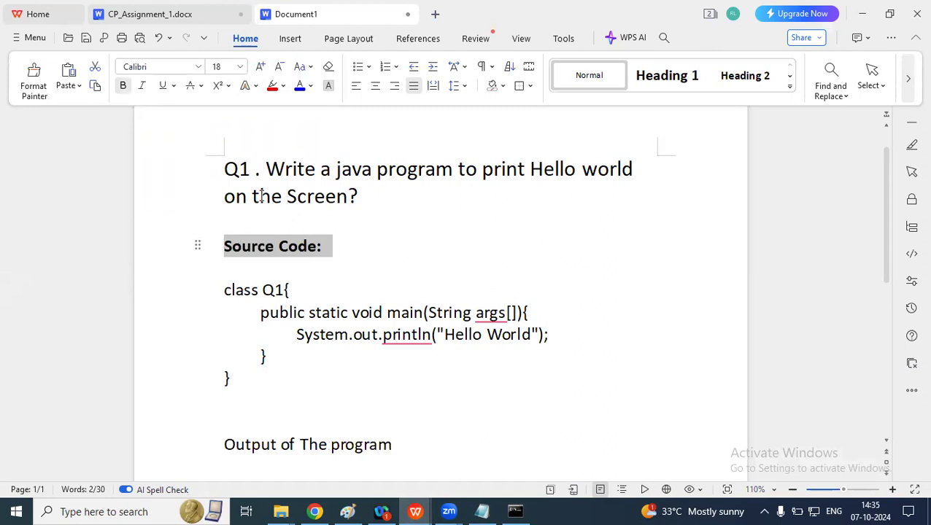
left_click_drag(257, 174, 222, 180)
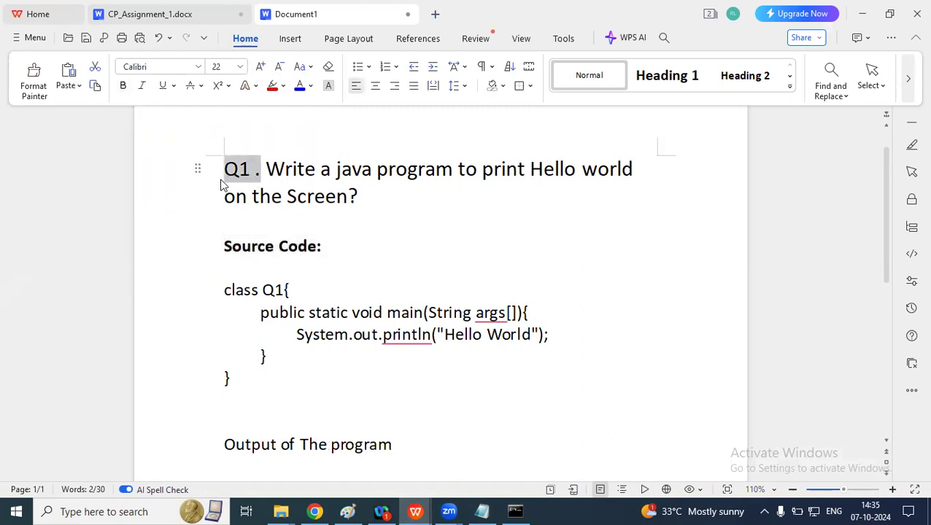
key("ctrl+b")
left_click(247, 217)
left_click(228, 249)
left_click(256, 335)
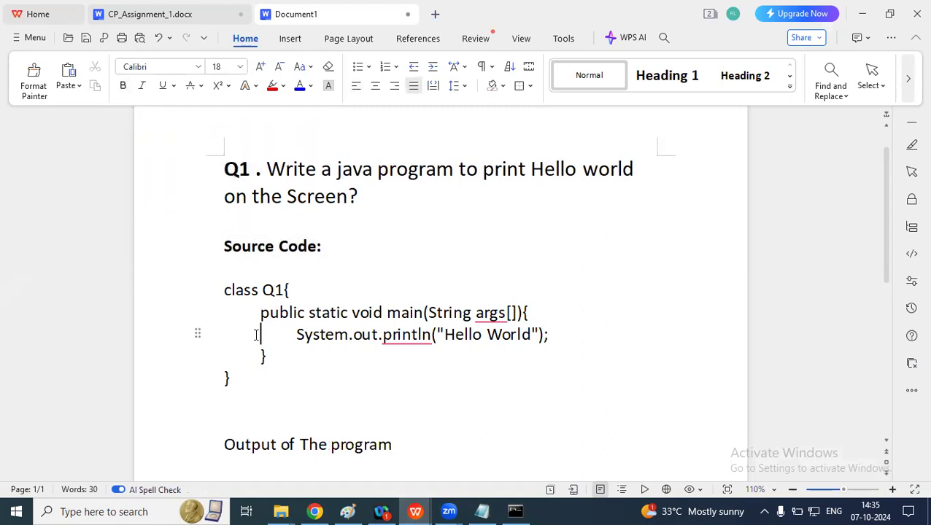
key("BackSpace")
Make the "Output of The program:" label bold, with a colon at its end, and place the cursor on the line below.
triple_click(441, 451)
key("ctrl+b")
left_click(440, 453)
left_click(384, 448)
type("m")
key("Return")
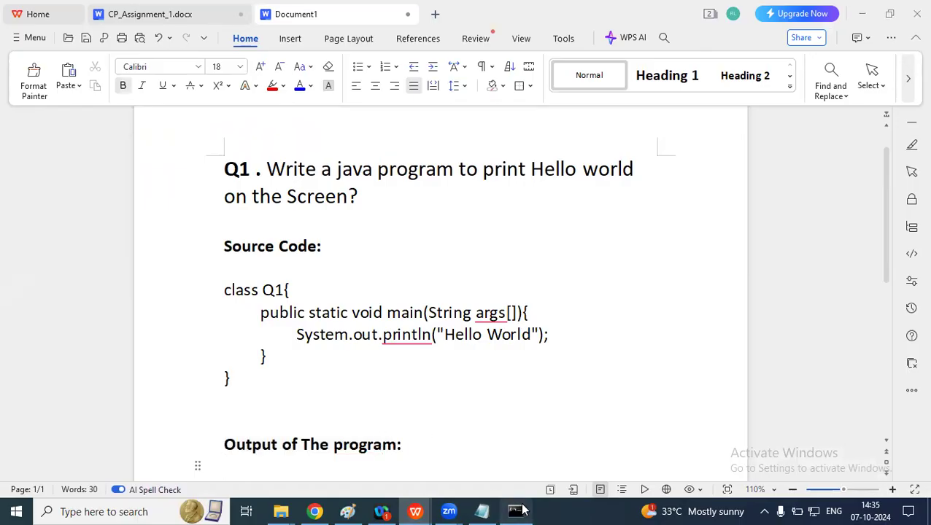
Paste a screenshot of the Command Prompt window into a new Paint canvas and crop the canvas to it.
left_click(515, 512)
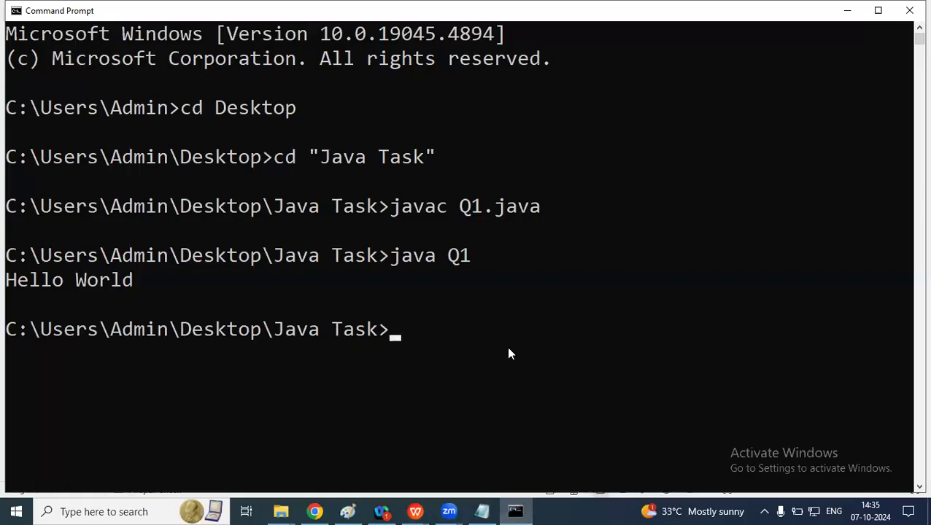
left_click(348, 512)
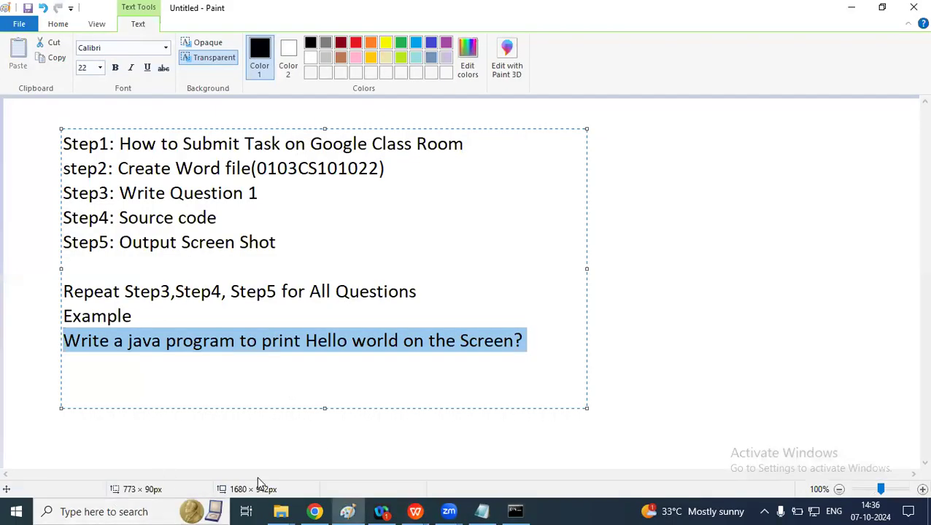
left_click(738, 297)
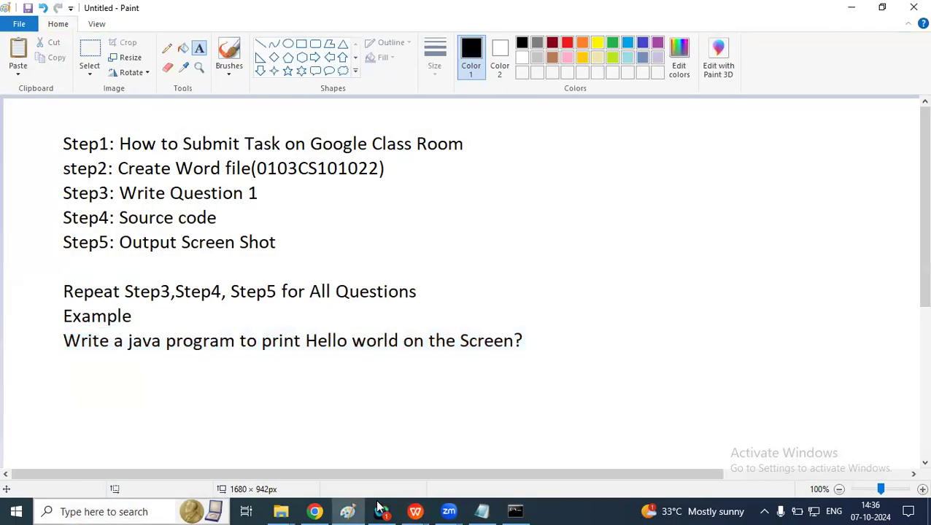
left_click(120, 511)
type("paint")
left_click(85, 137)
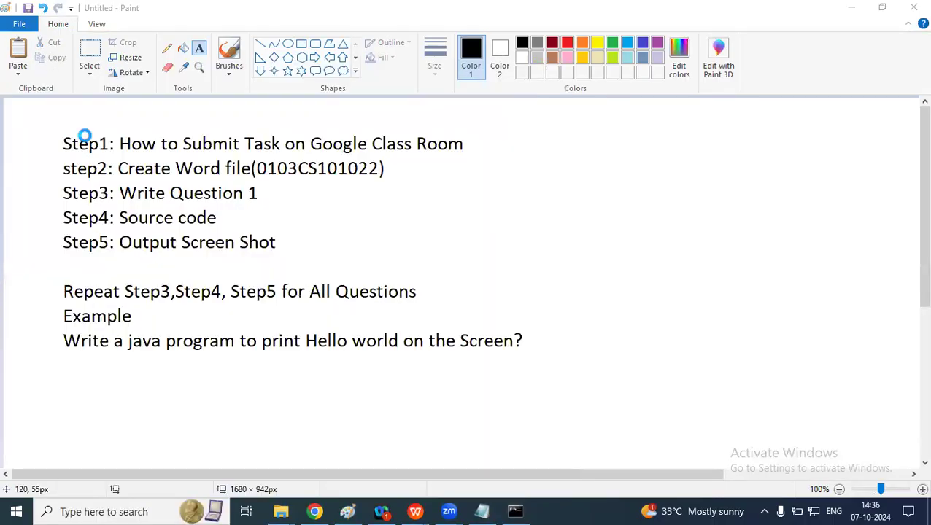
key("ctrl+v")
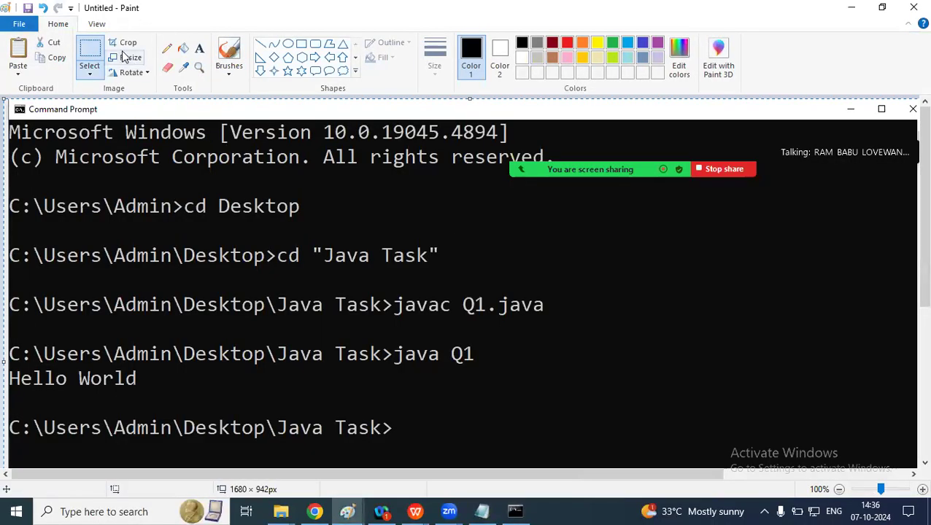
left_click(80, 209)
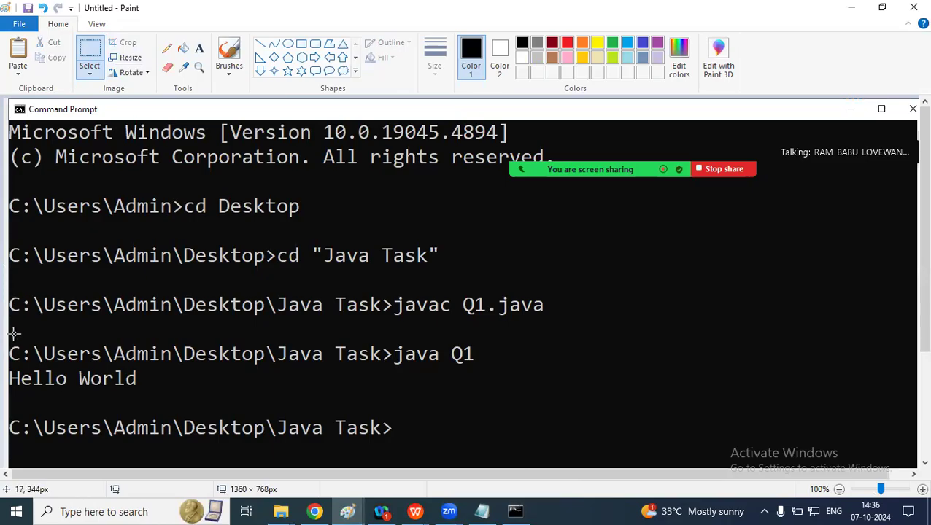
Cut the region showing the javac and java commands with their output from Paint and paste it under the output label in Document1.
mouse_move(11, 282)
left_mouse_down()
mouse_move(372, 399)
mouse_move(510, 458)
mouse_move(539, 449)
mouse_move(586, 401)
left_mouse_up()
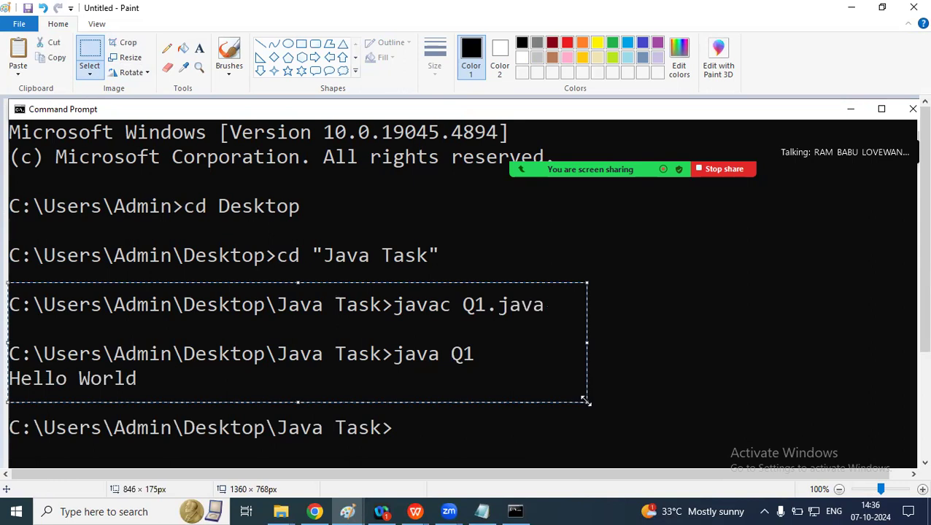
key("ctrl+x")
mouse_move(415, 511)
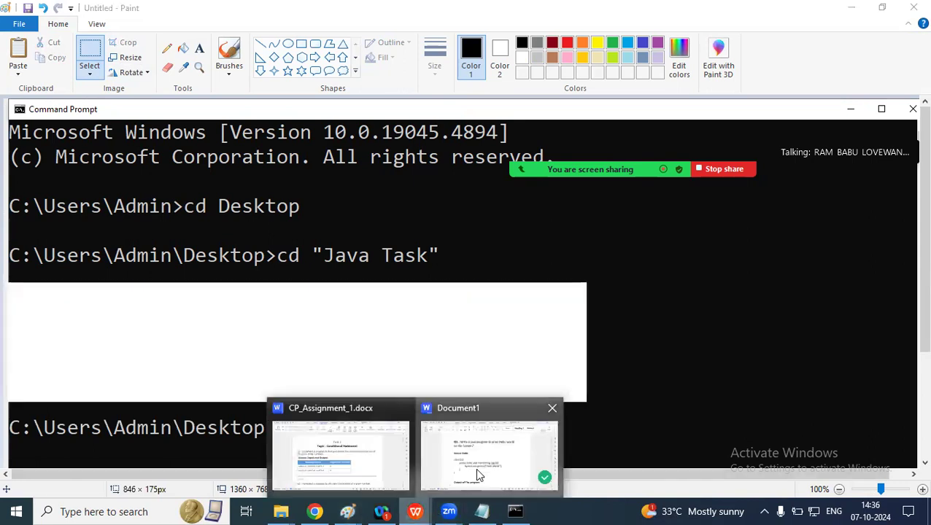
left_click(478, 475)
key("ctrl+v")
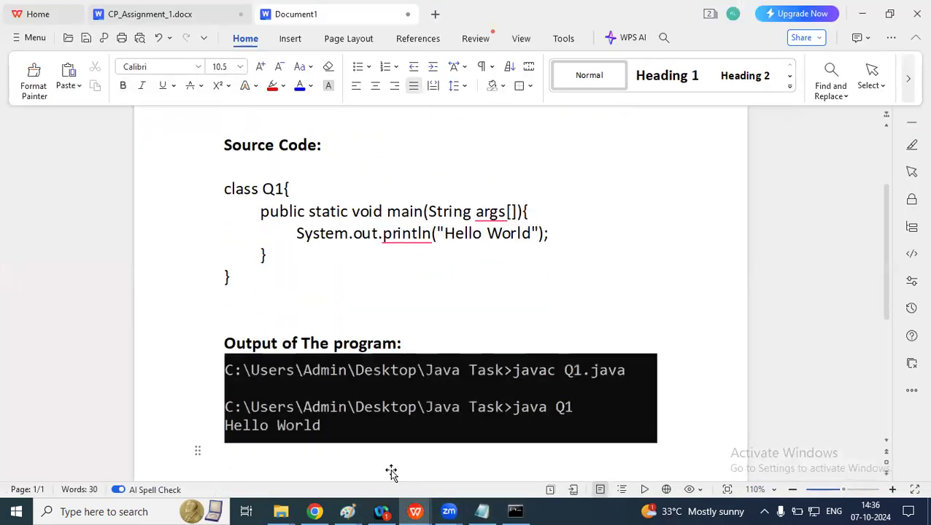
Insert a blank line between the "Output of The program:" label and the screenshot.
key("Up")
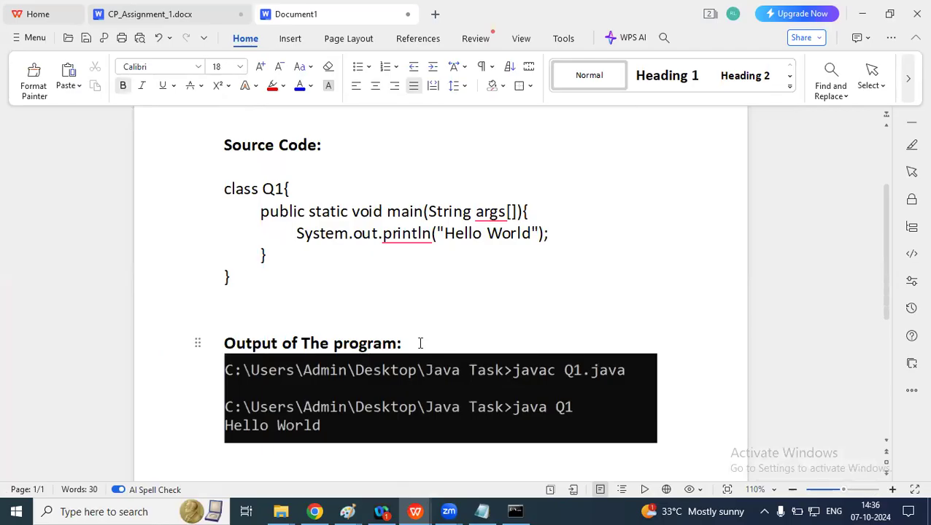
key("Return")
key("Up")
Add a double-line divider below the output screenshot using a row of equals signs.
scroll(433, 358, "up", 2)
scroll(433, 358, "up", 1)
scroll(333, 397, "down", 5)
left_click(261, 355)
type("======================================")
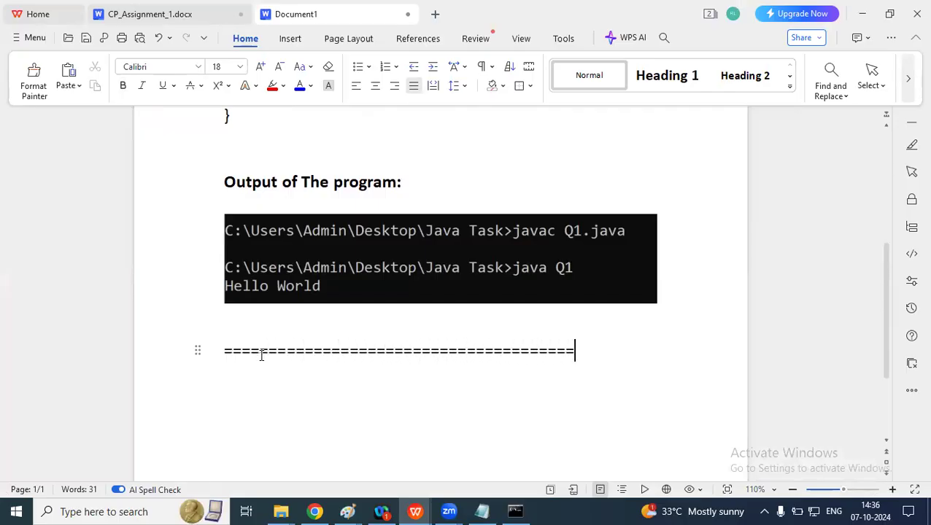
key("Return")
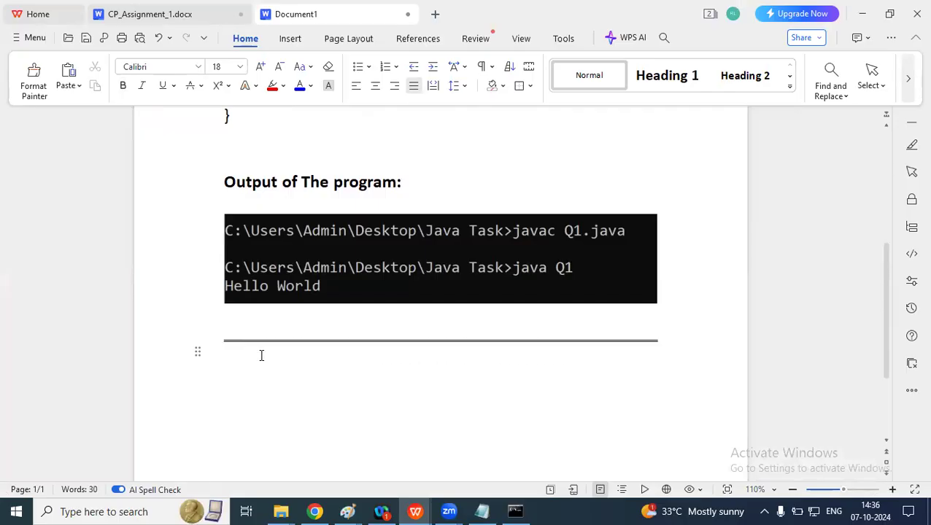
Add a "Q2." label below the divider and format it as bold 26 pt text.
type("Q2.")
key("shift+Home")
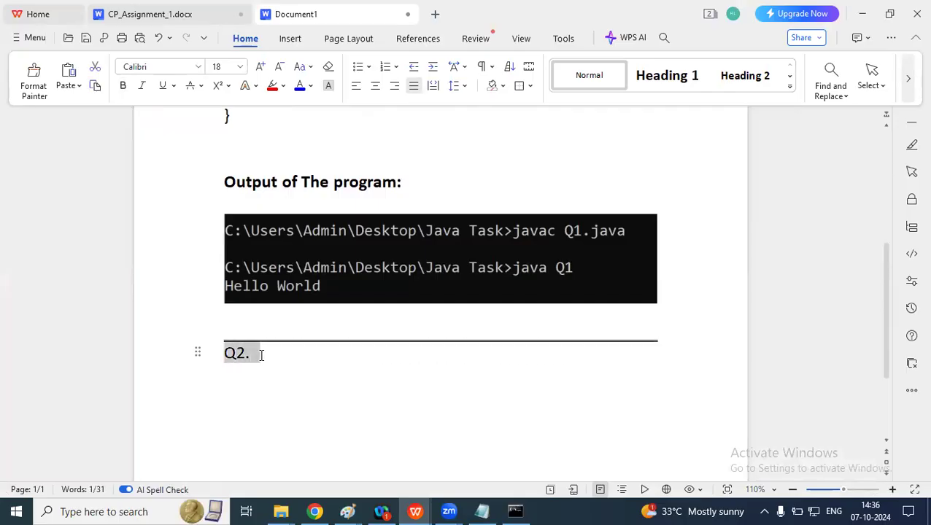
left_click(260, 67)
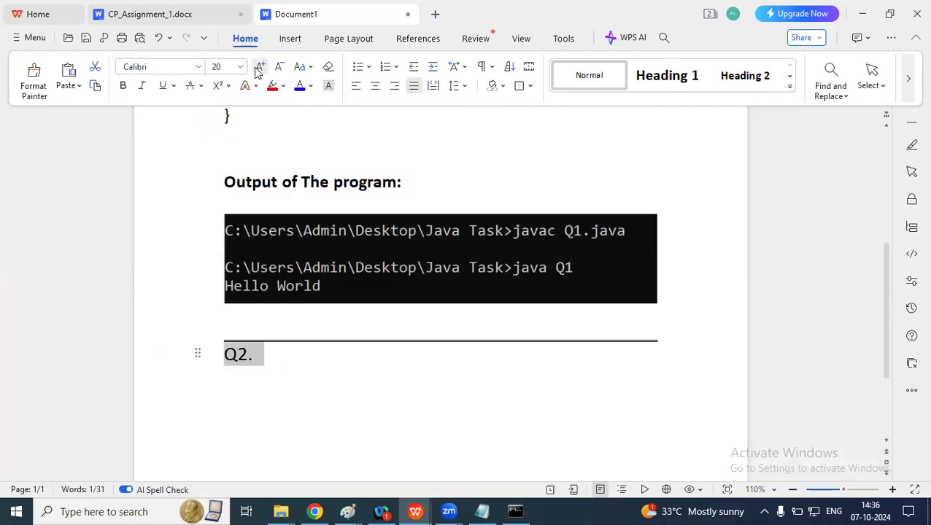
left_click(260, 66)
left_click(260, 66)
left_click(260, 66)
key("ctrl+b")
Add the lines "Source Code:" and "Output of the Program:" beneath the Q2 label.
left_click(323, 361)
key("Return")
type("Source COde:")
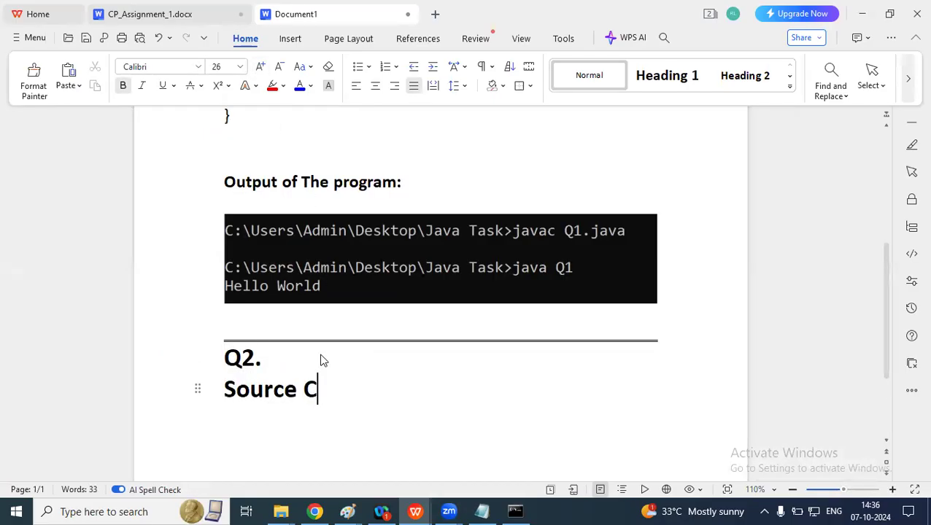
key("Left")
key("Left")
key("Left")
key("BackSpace")
type("o")
key("End")
key("Return")
type("Output of the S")
type("rogram")
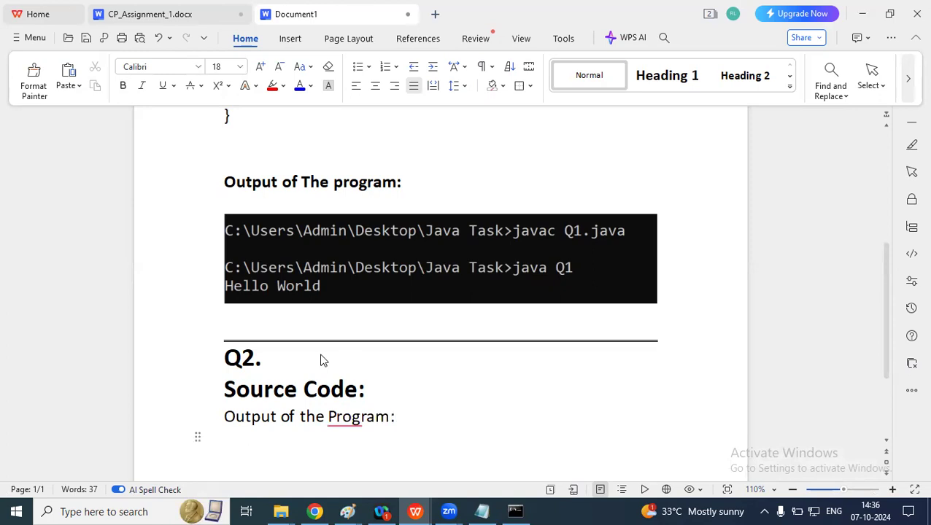
Make the Q2 "Output of the Program:" line bold and add a double-line divider below it.
left_click_drag(404, 416, 223, 421)
key("ctrl+b")
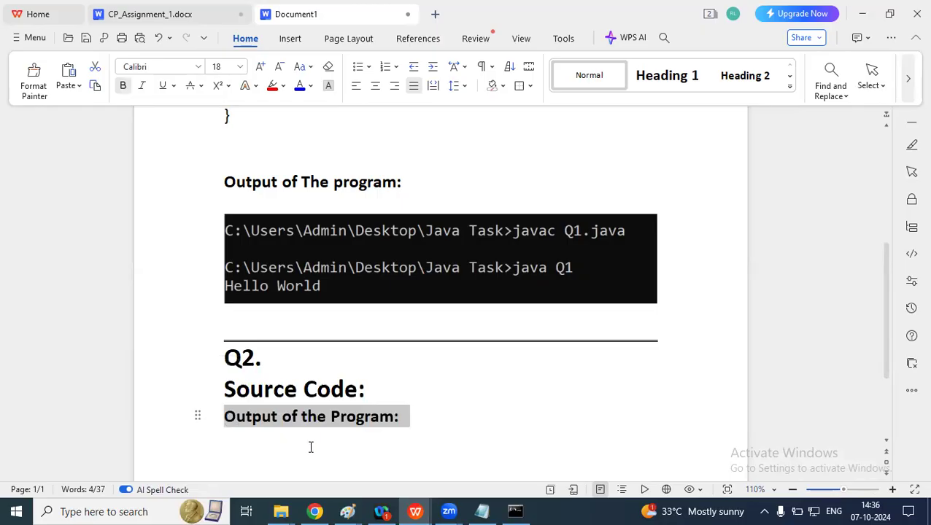
left_click(310, 447)
type("==============================================")
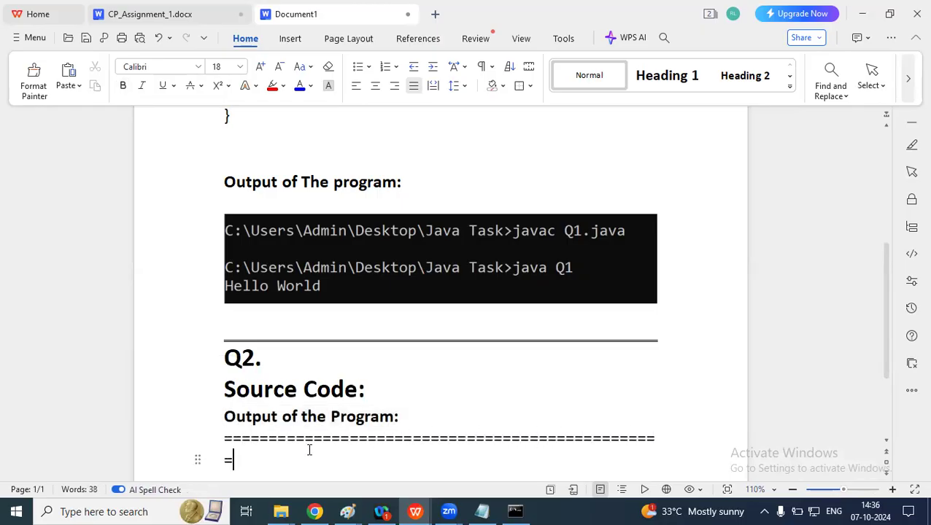
key("Return")
Save the finished document as a Word file in the DAILY_CLASS_NOTES folder, named with the student's enrollment number.
scroll(307, 445, "up", 5)
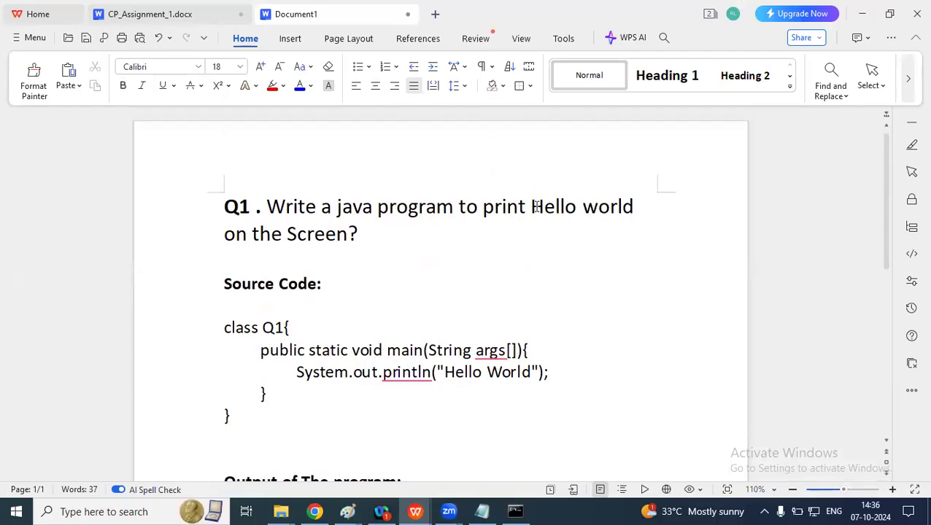
scroll(281, 285, "down", 10)
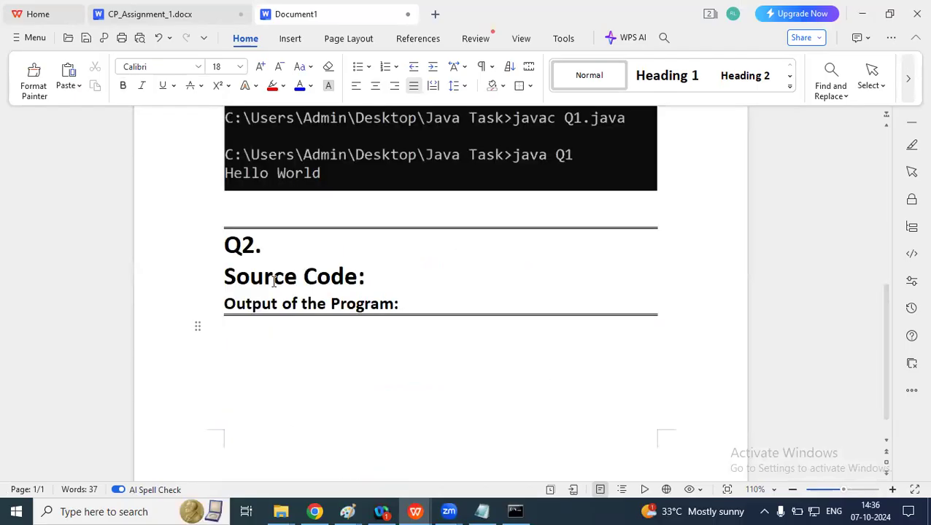
left_click(16, 38)
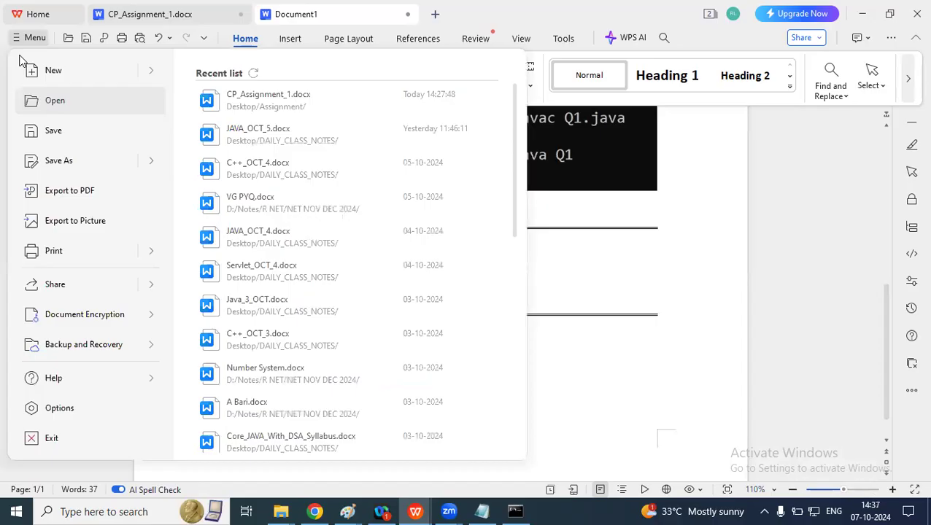
left_click(60, 166)
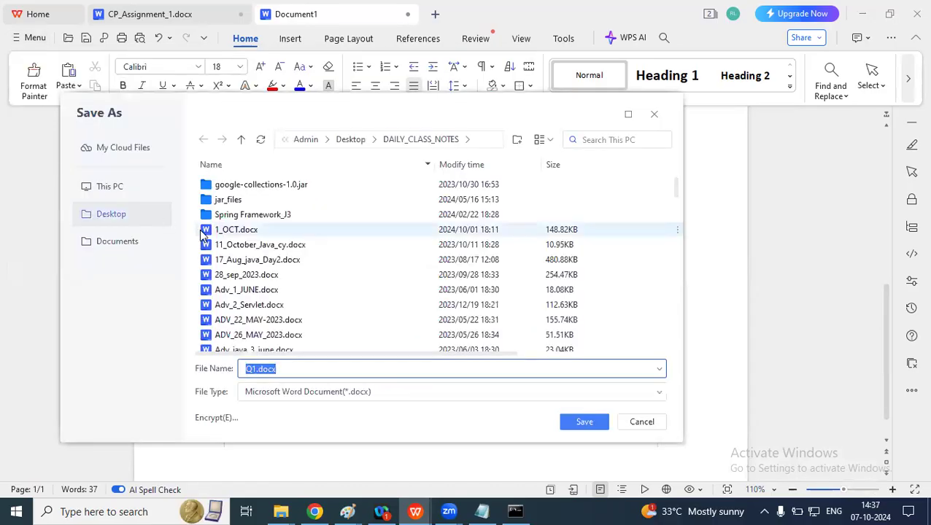
left_click(257, 369)
key("BackSpace")
key("BackSpace")
type("010")
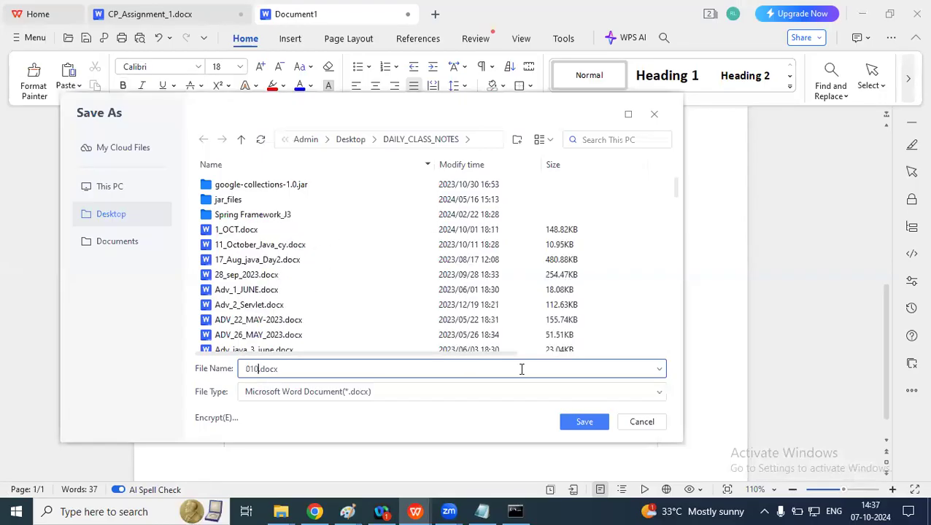
type("3CS181022")
left_click(590, 425)
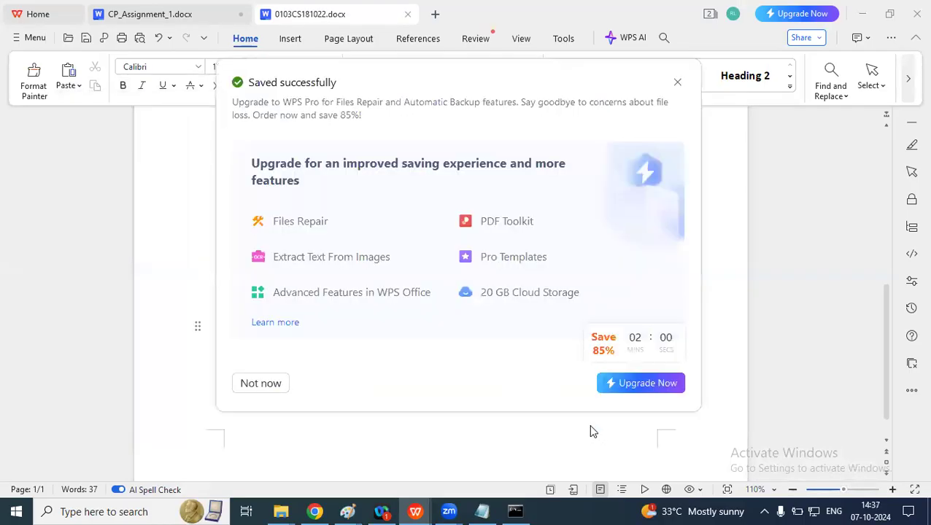
left_click(723, 99)
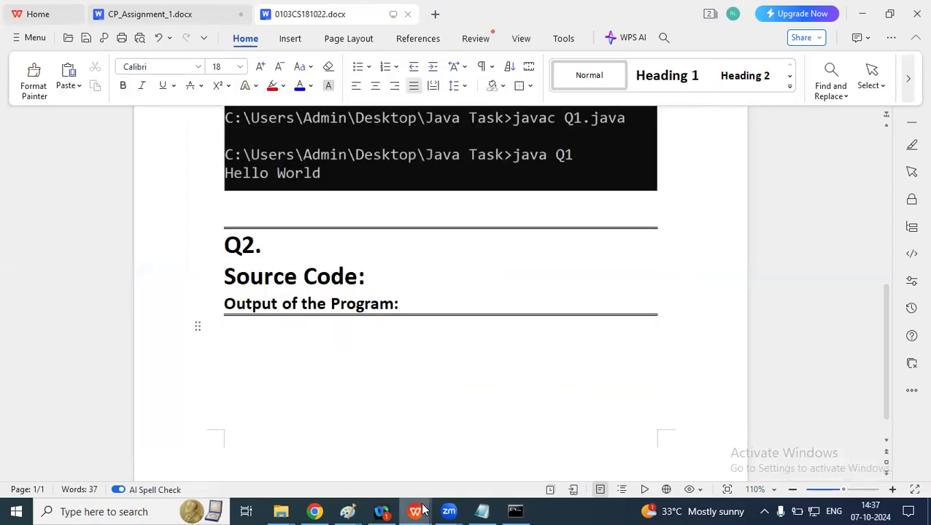
Switch to Google Classroom in Chrome and open the JAVA Batch 7 LNCT(A To F) class.
left_click(314, 511)
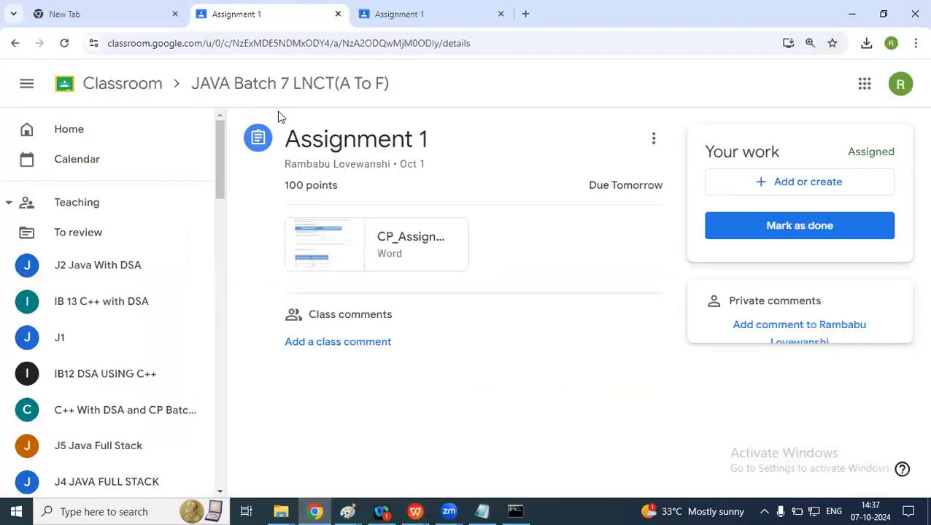
left_click(153, 86)
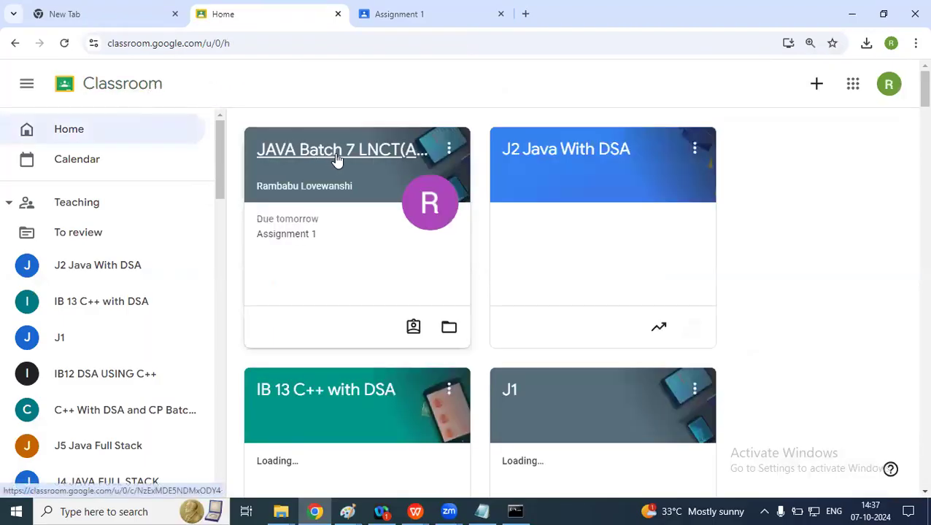
left_click(337, 154)
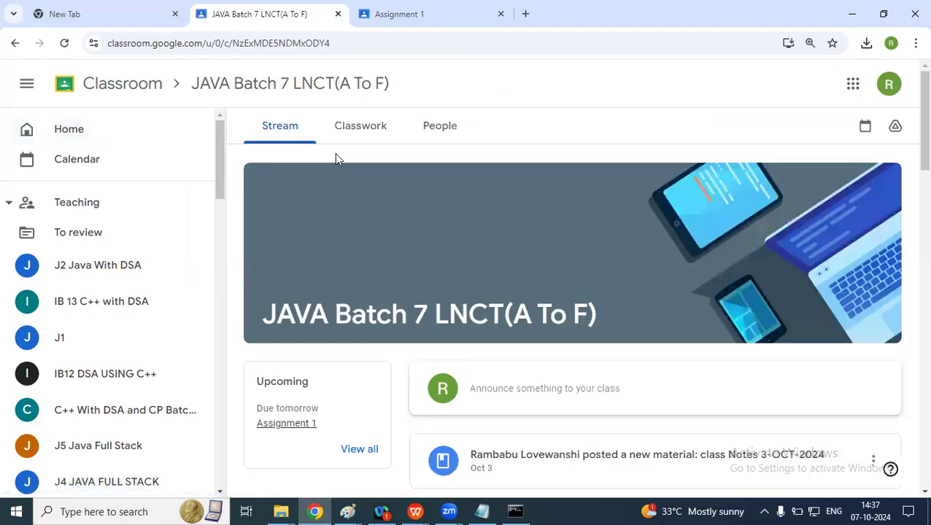
Open Assignment 1 from the full list of the class's upcoming work.
scroll(399, 281, "down", 2)
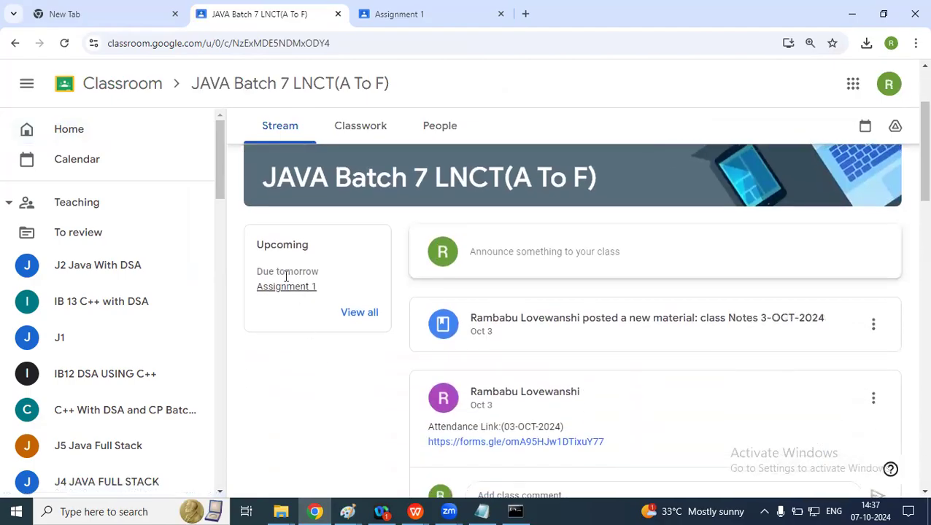
left_click_drag(264, 272, 298, 272)
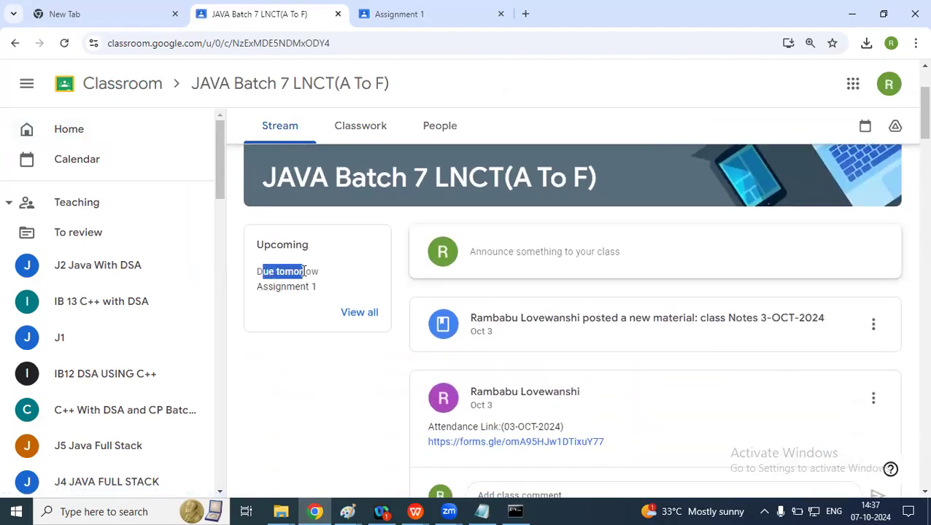
left_click(295, 329)
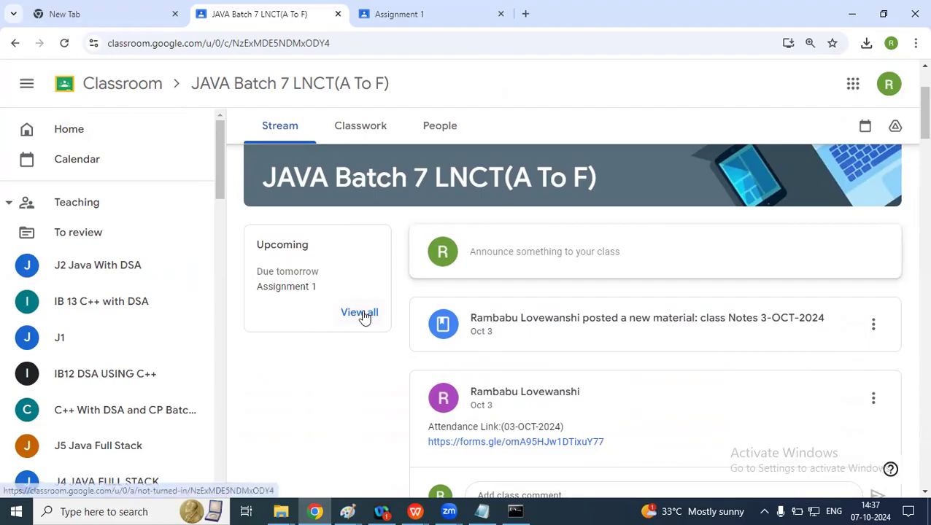
left_click(361, 314)
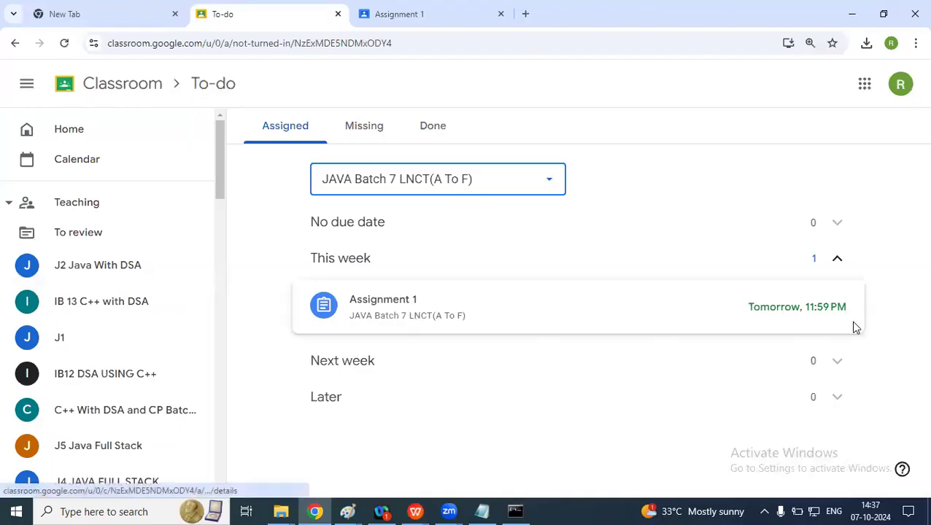
left_click(378, 310)
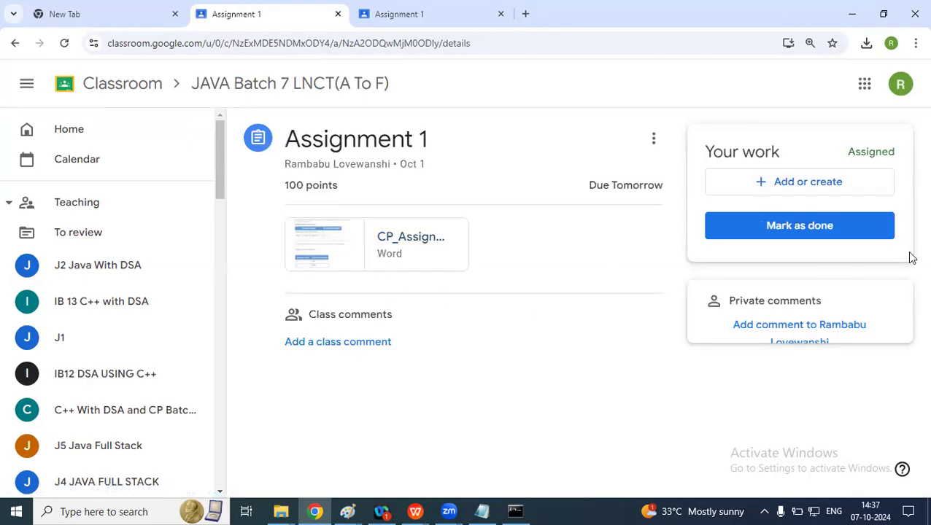
Start adding a Google Drive file to Assignment 1 and open the Desktop's DAILY_CLASS_NOTES folder in File Explorer.
left_click(801, 189)
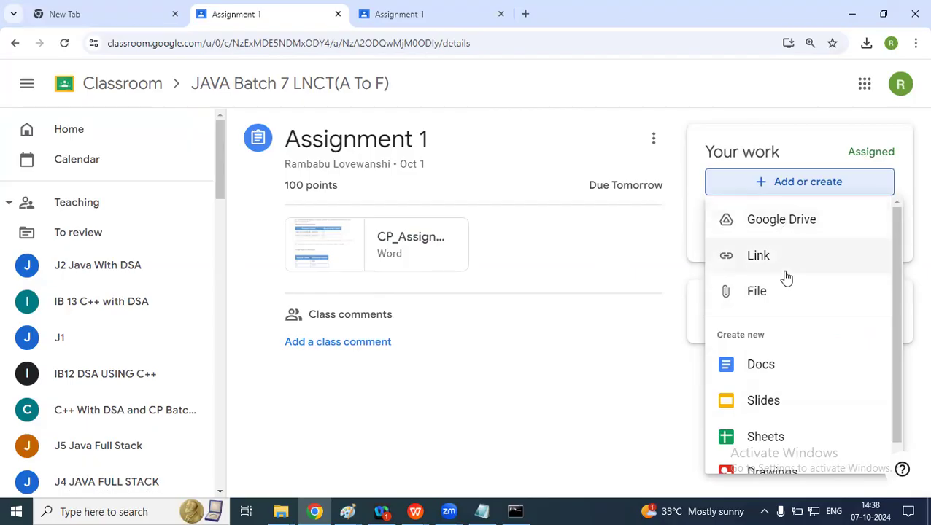
left_click(777, 224)
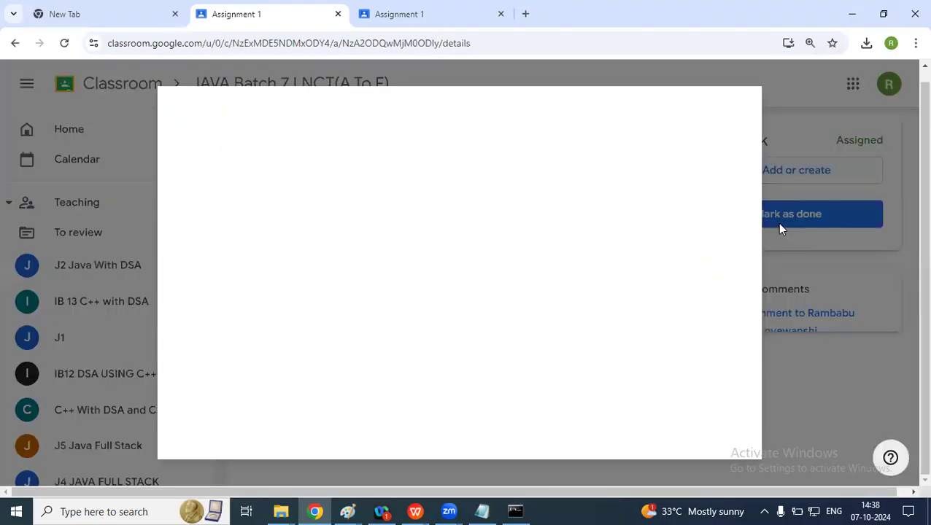
mouse_move(283, 510)
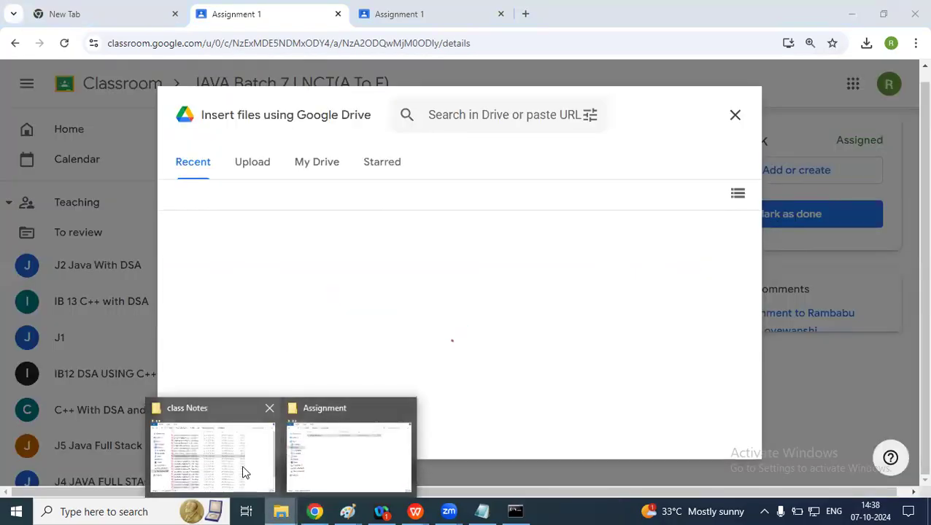
left_click(307, 470)
mouse_move(281, 512)
left_click(241, 458)
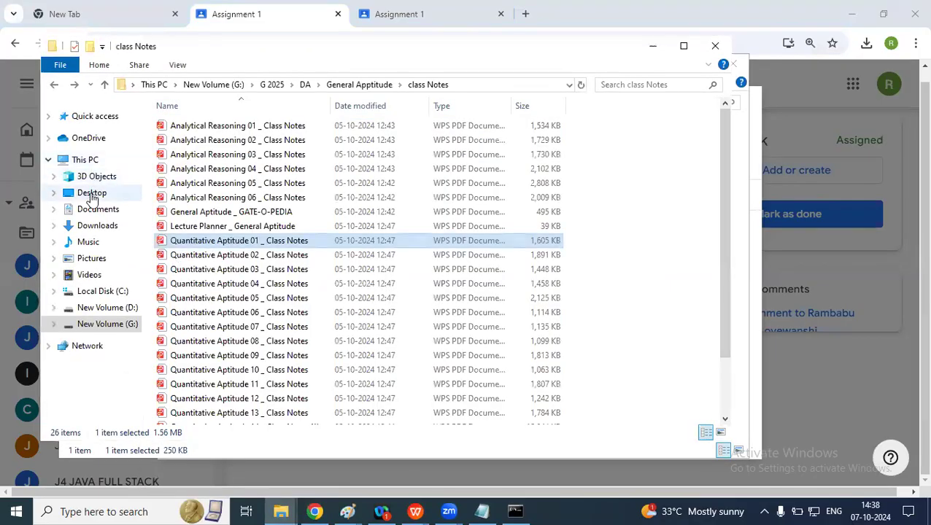
left_click(92, 194)
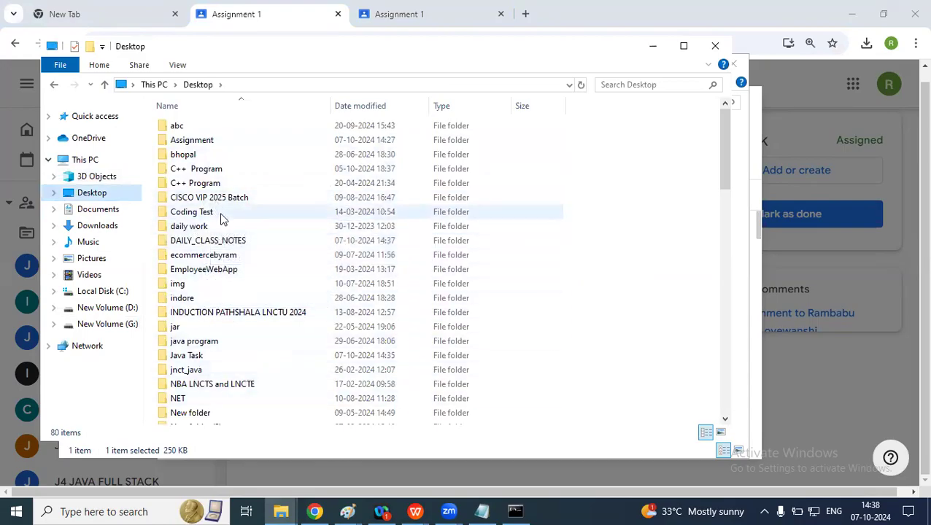
double_click(210, 242)
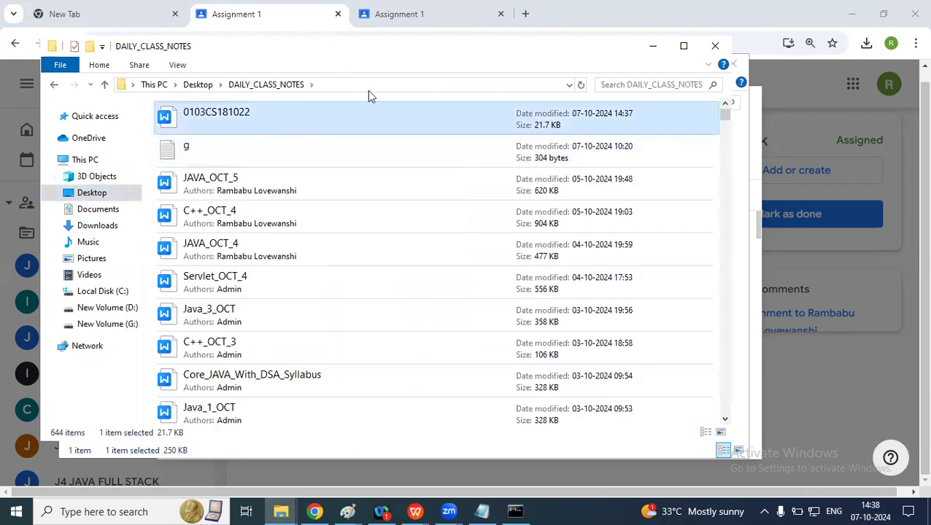
Try to drop the saved Word file from DAILY_CLASS_NOTES onto the Google Drive file picker.
left_click_drag(181, 137, 680, 257)
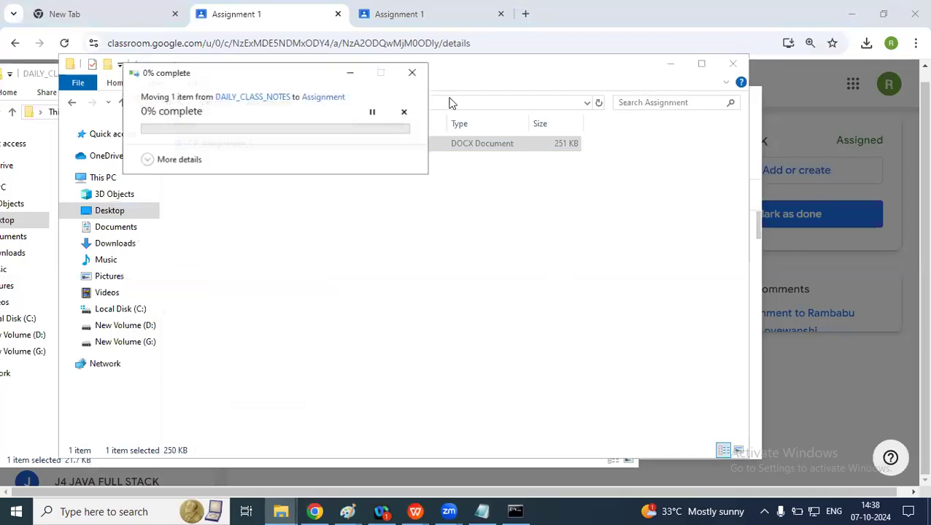
left_click(378, 184)
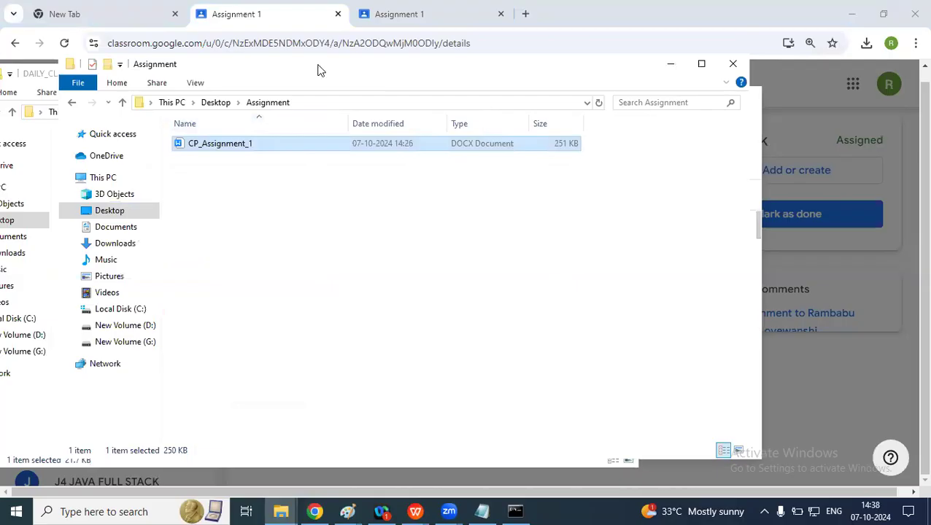
left_click(681, 146)
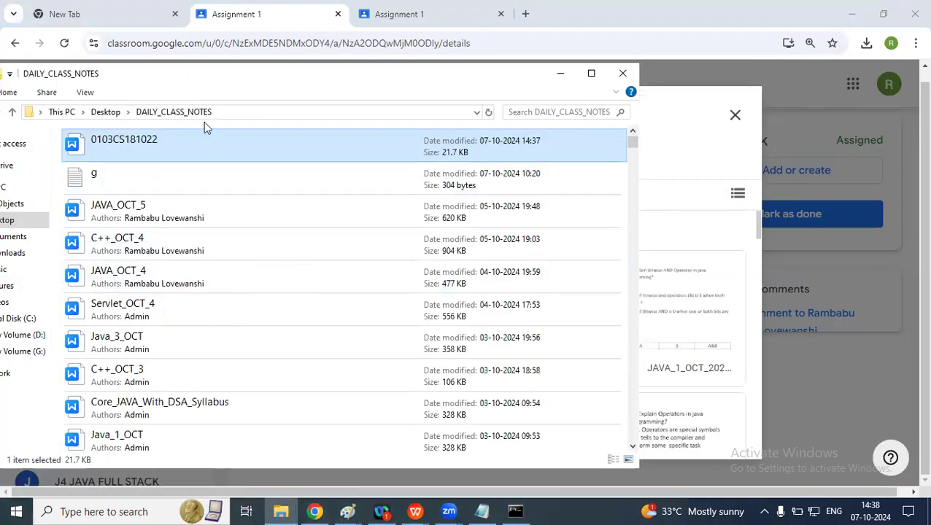
left_click_drag(231, 141, 676, 216)
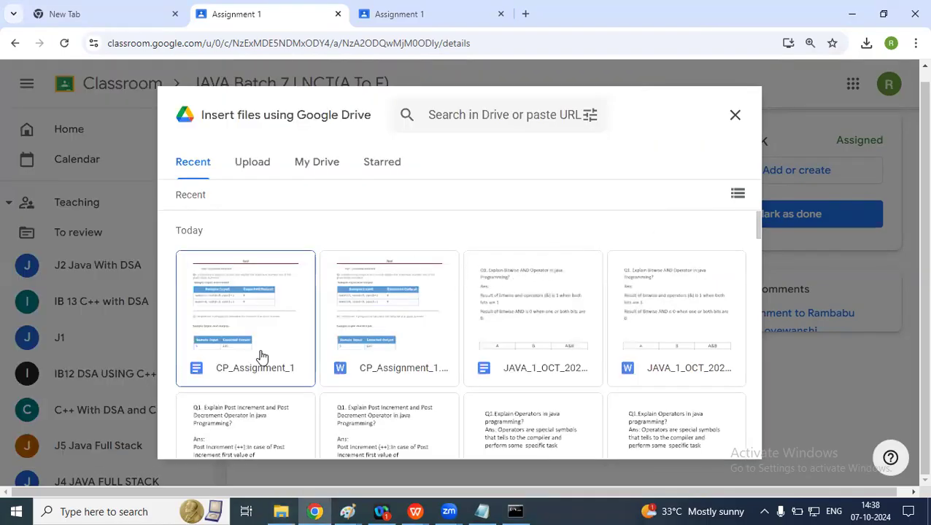
Upload the saved Word file from File Explorer through the Google Drive picker to attach it to Assignment 1.
left_click(254, 167)
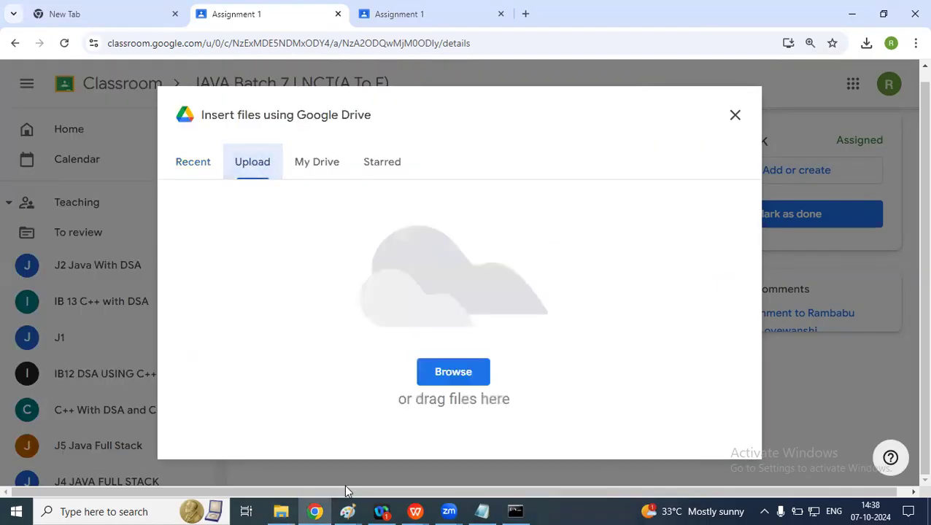
left_click(281, 512)
left_click_drag(164, 149, 710, 251)
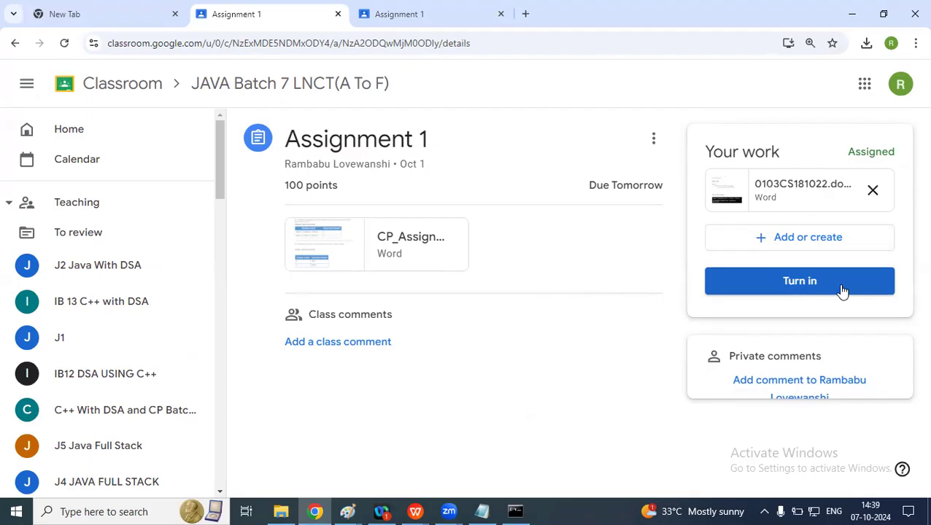
Turn in Assignment 1 with the attached Word file.
left_click(841, 290)
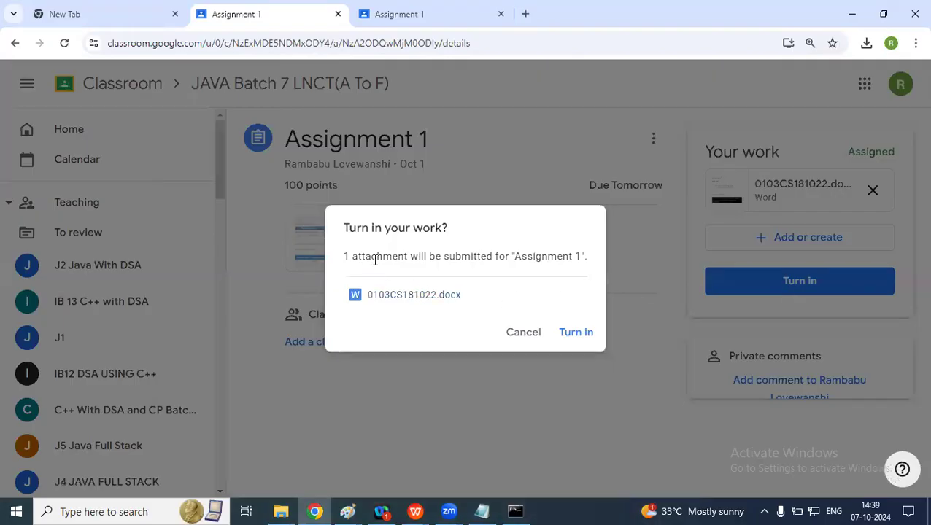
left_click_drag(376, 257, 492, 256)
left_click(578, 337)
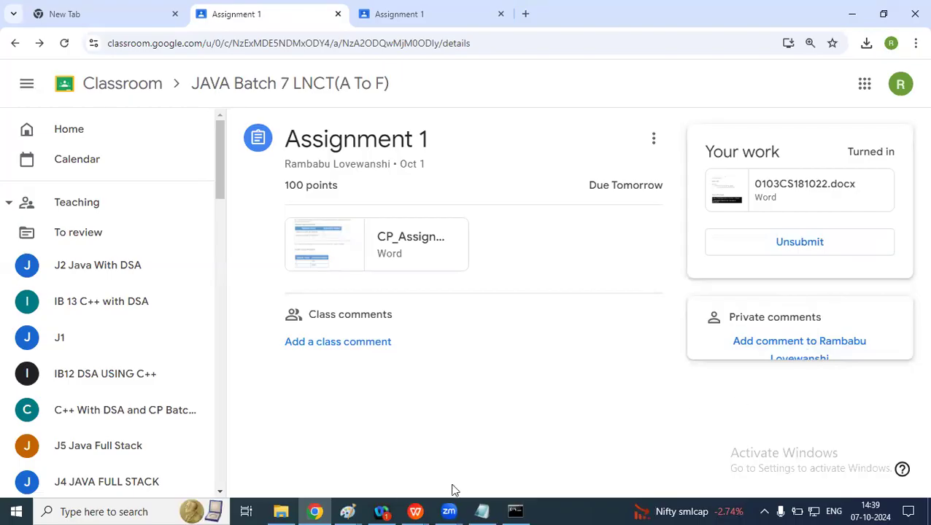
Review the written submission steps in Paint and return to the Assignment 1 page in Chrome.
mouse_move(347, 512)
left_click(316, 462)
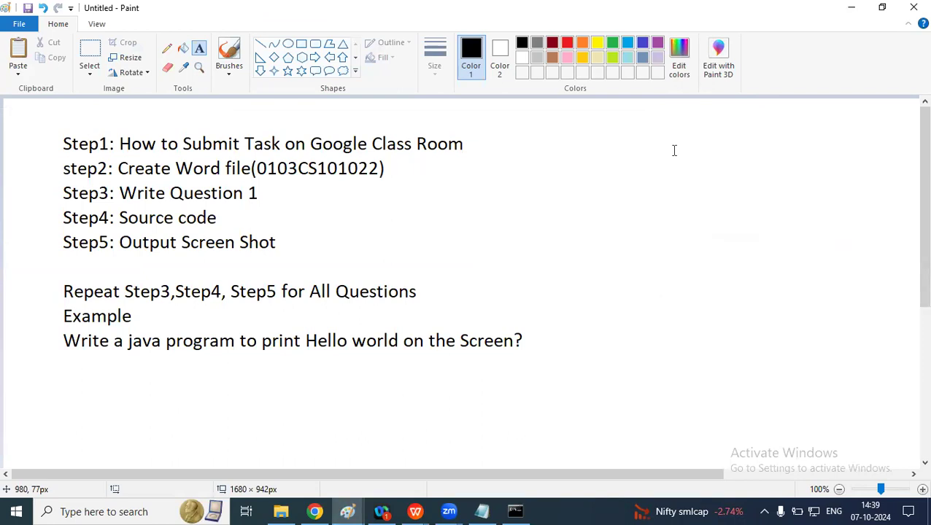
left_click(315, 512)
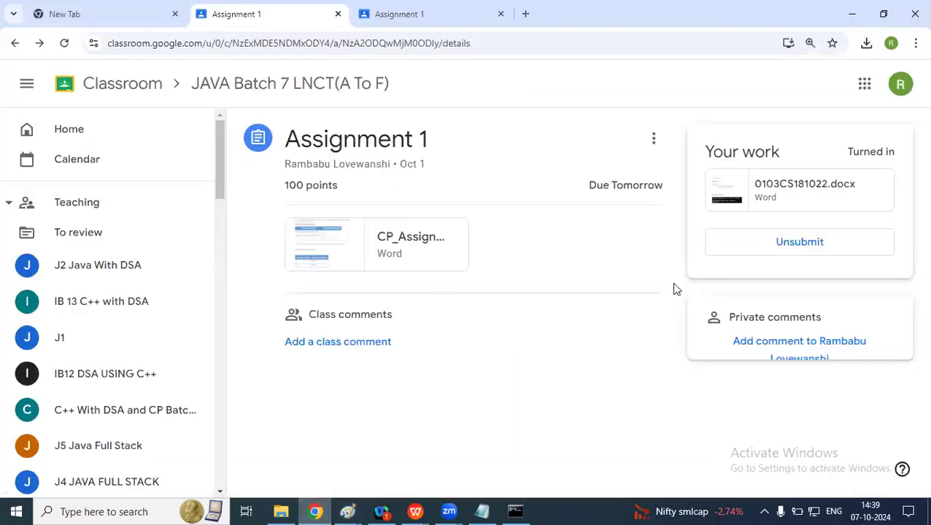